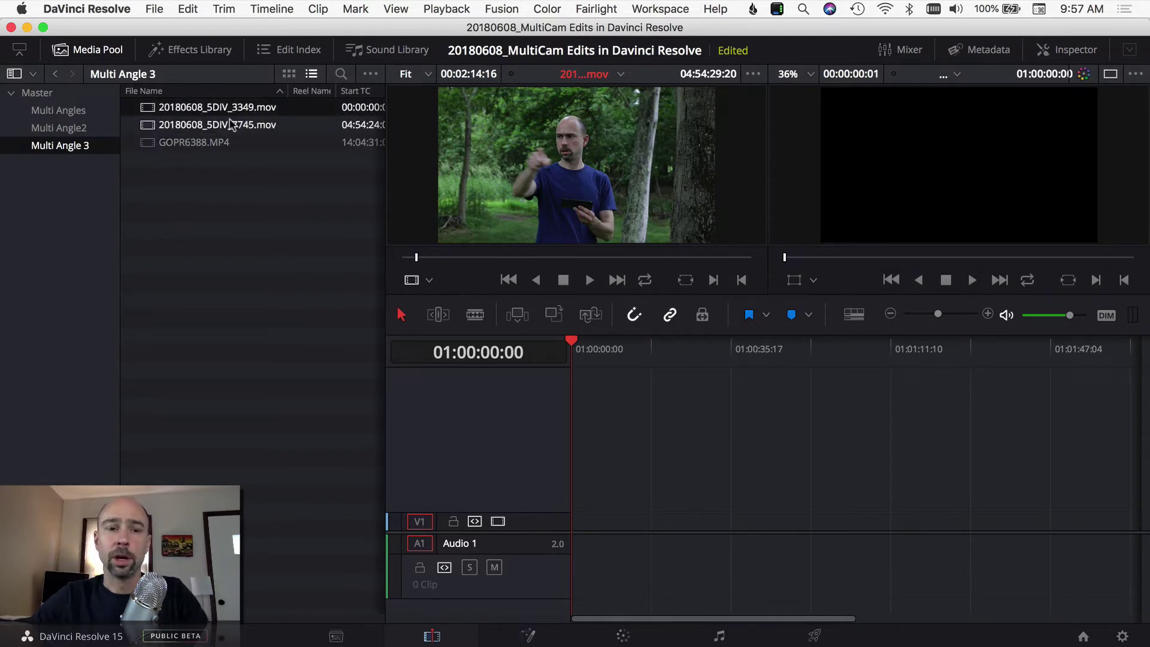
# - Preview the 7745 and GOPR6388 clips, then load 20180608_5DIV_3349.mov in the source viewer
pyautogui.click(198, 127)
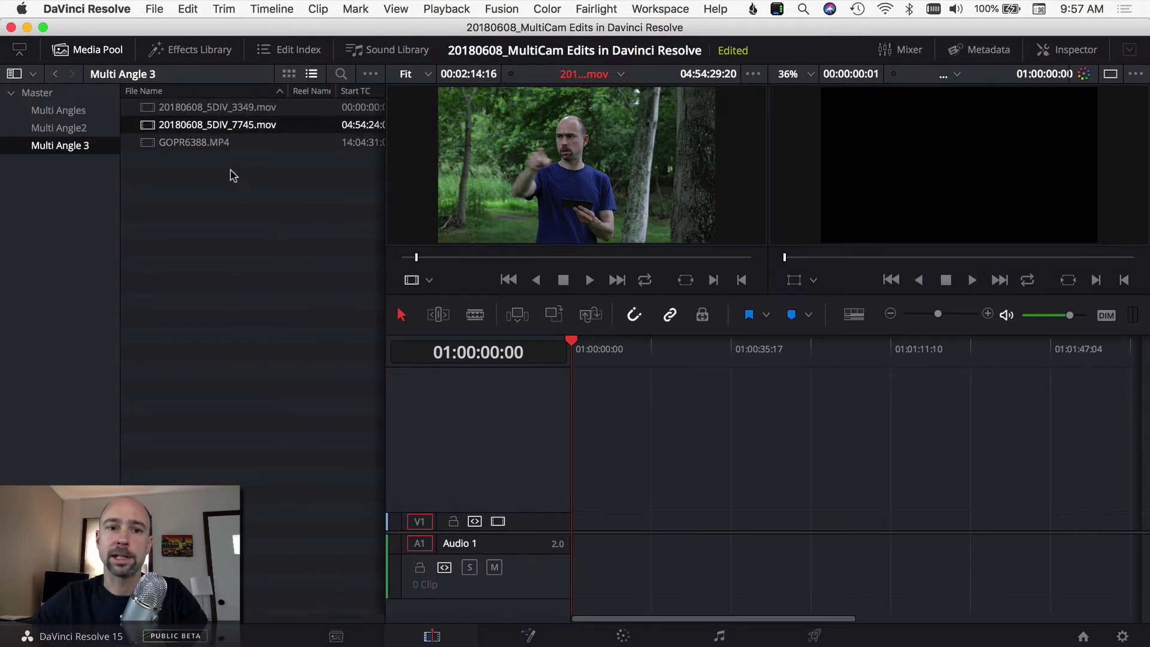
pyautogui.click(199, 144)
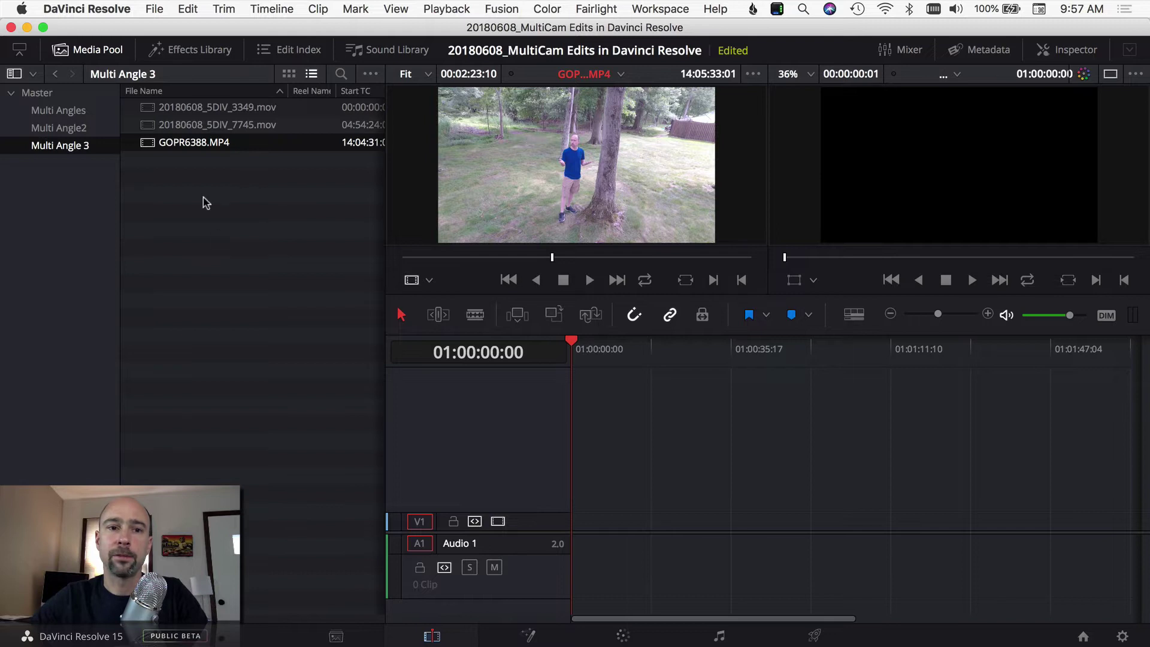
pyautogui.press('Up')
pyautogui.press('Up')
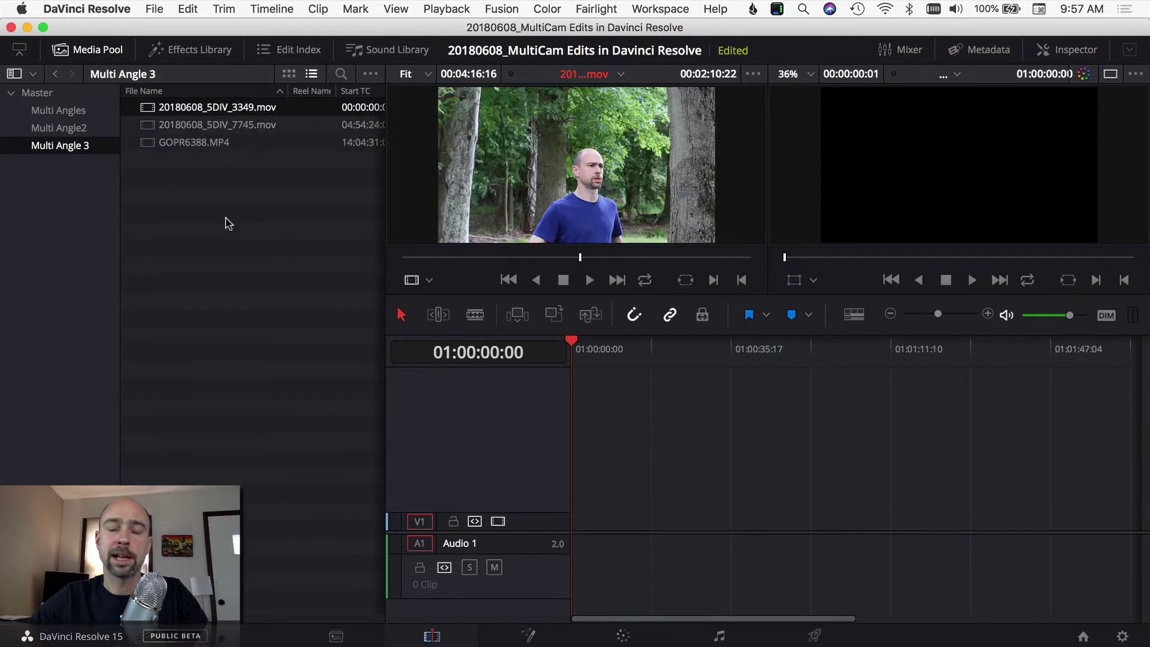
pyautogui.click(217, 168)
# - Select all three camera clips and choose Create New Multicam Clip Using Selected Clips
pyautogui.moveTo(217, 167); pyautogui.dragTo(170, 109)
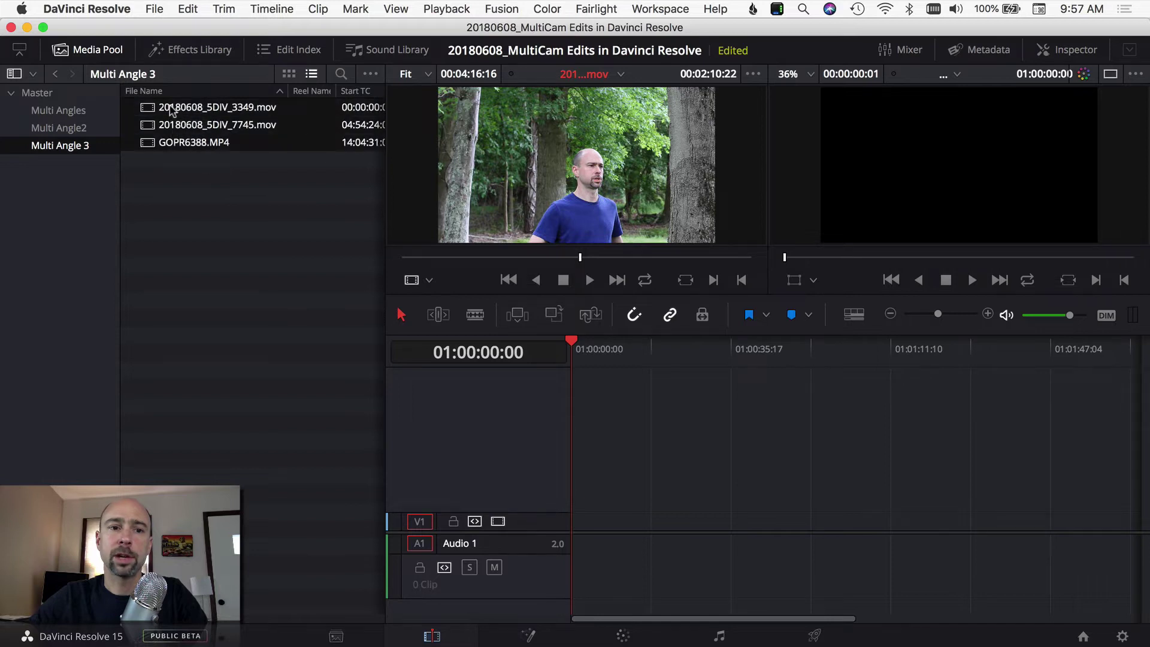
pyautogui.rightClick(177, 112)
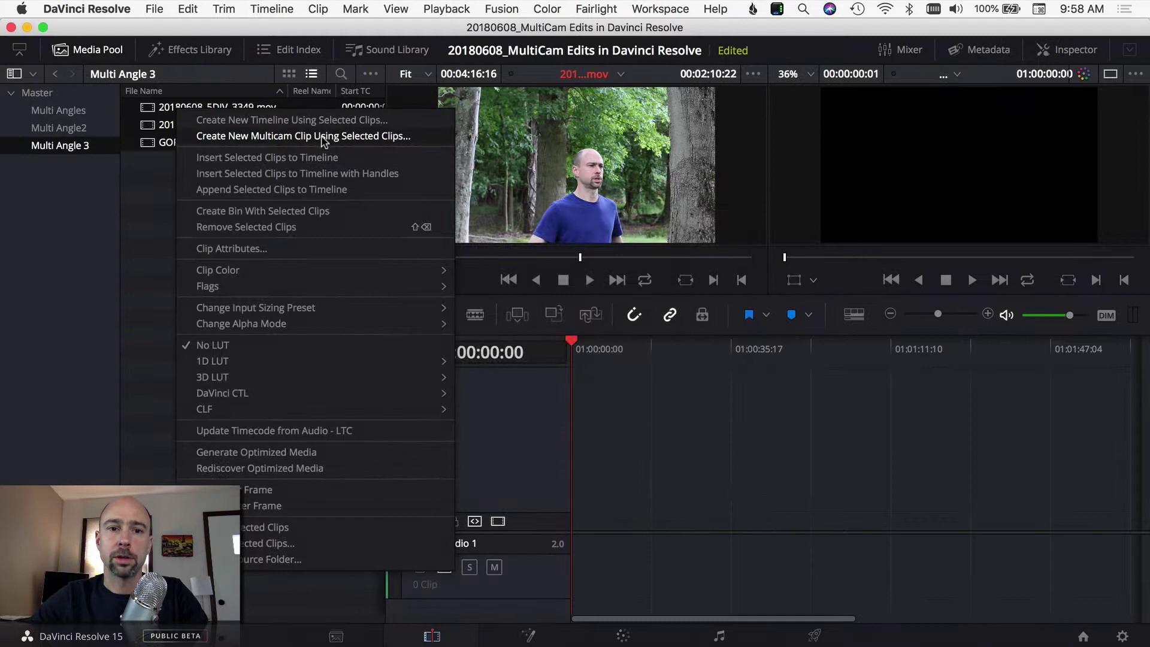
pyautogui.click(321, 136)
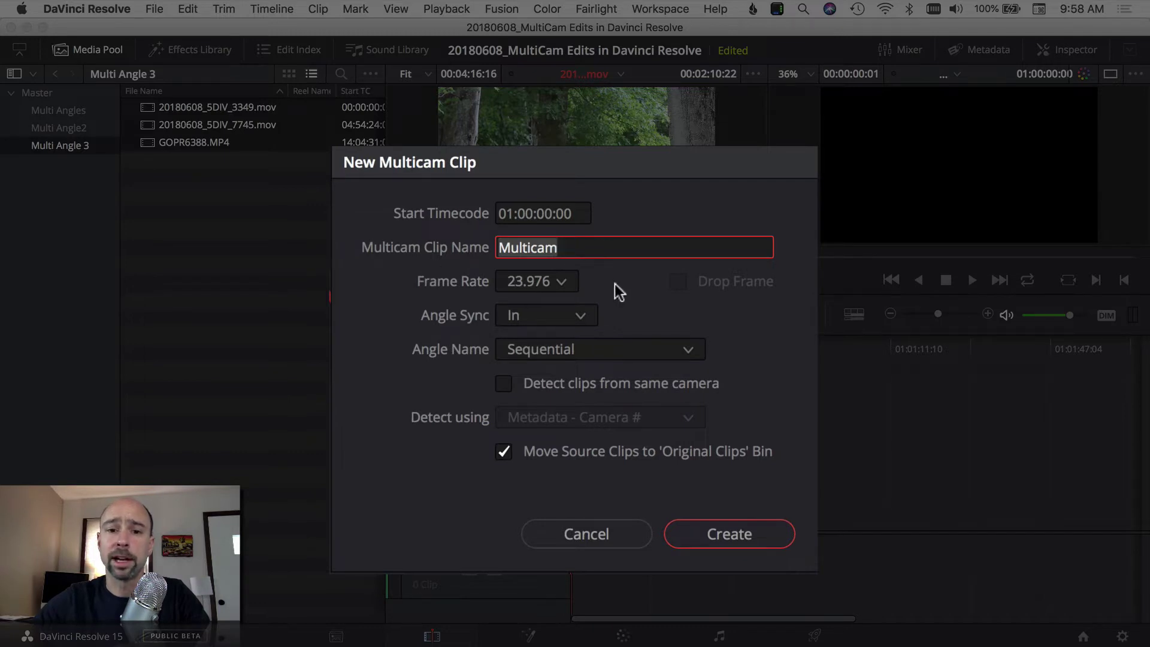
# - Name the multicam clip 'Multicam Edits', set Angle Sync to Sound, and create it
pyautogui.press('Right')
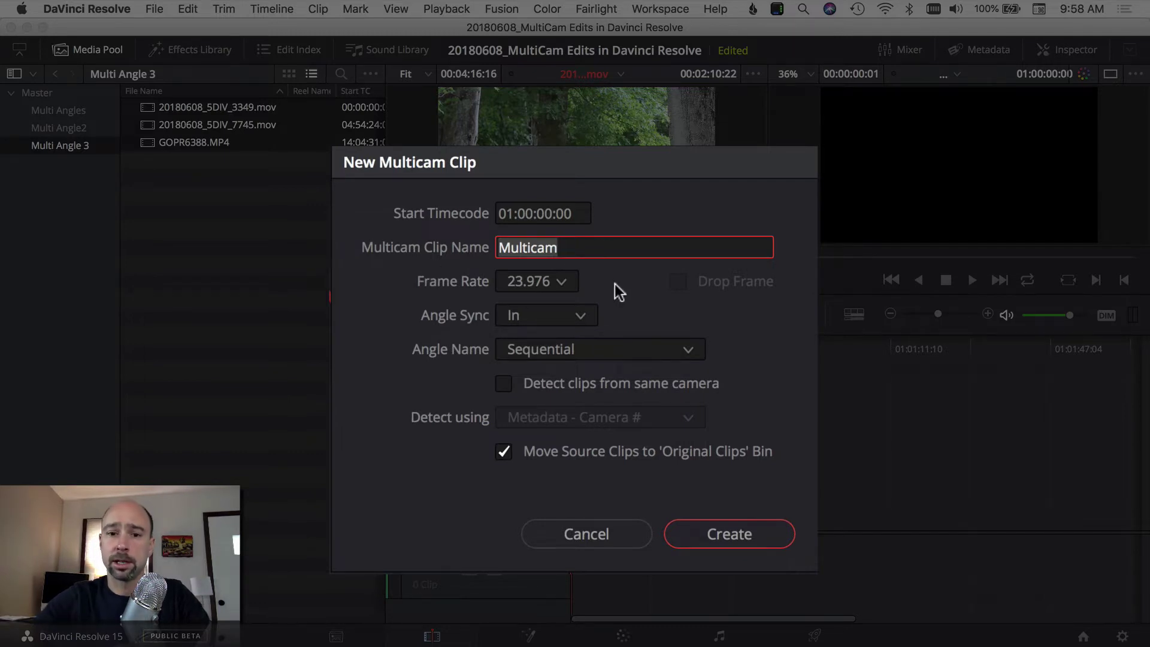
pyautogui.press('Right')
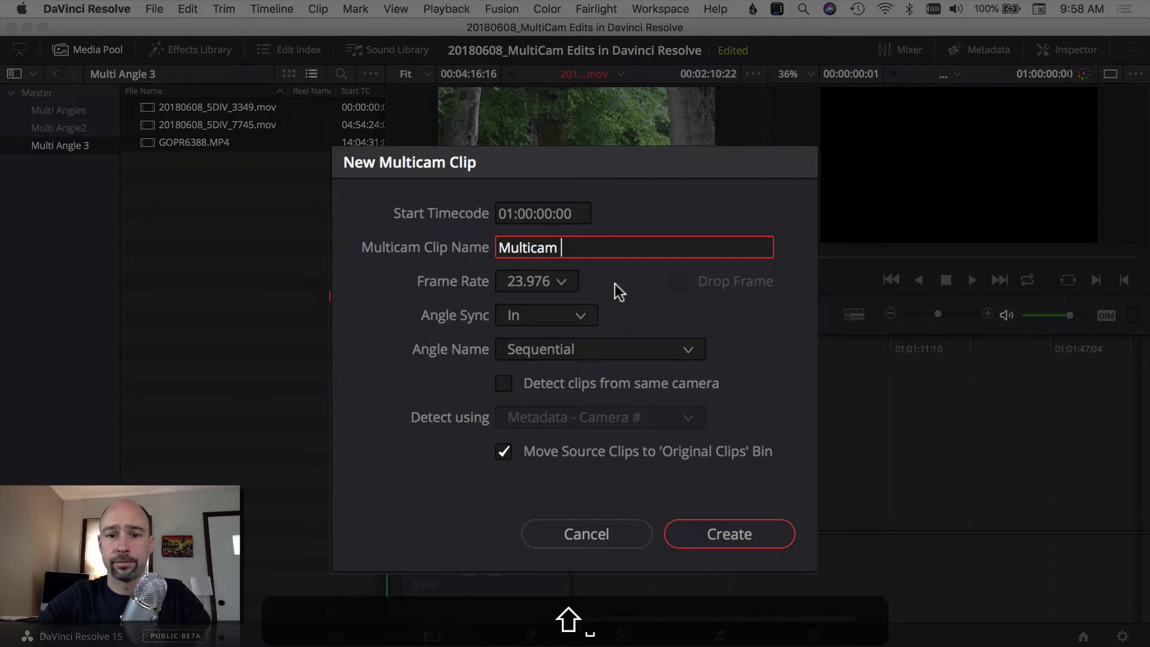
pyautogui.write('Edits')
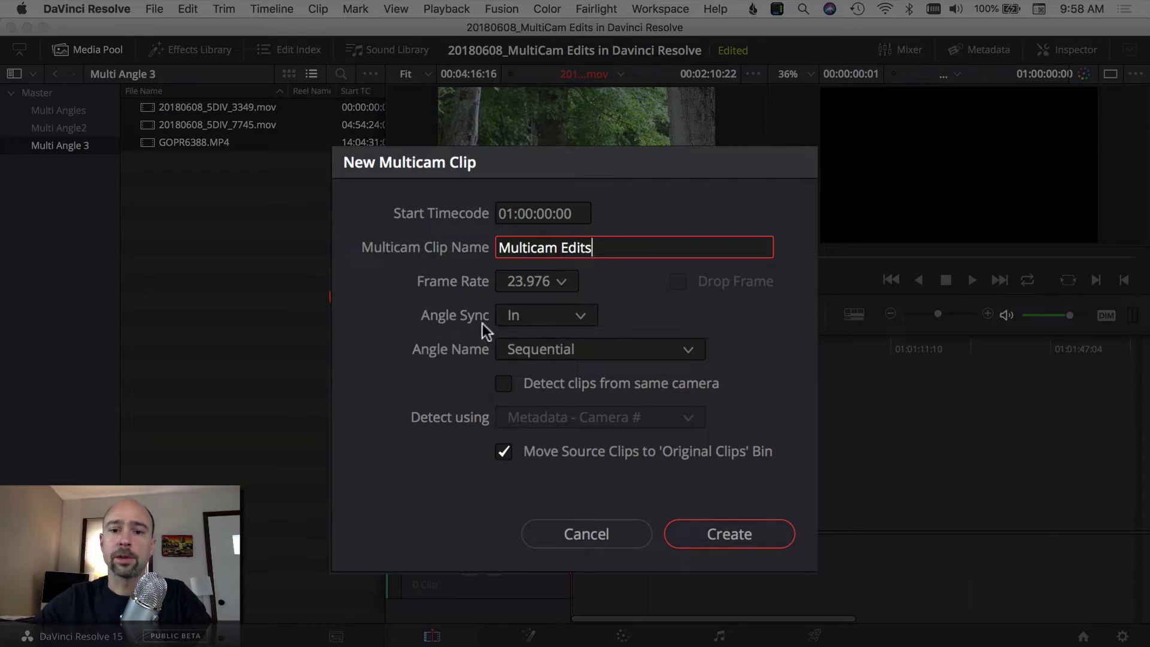
pyautogui.click(579, 317)
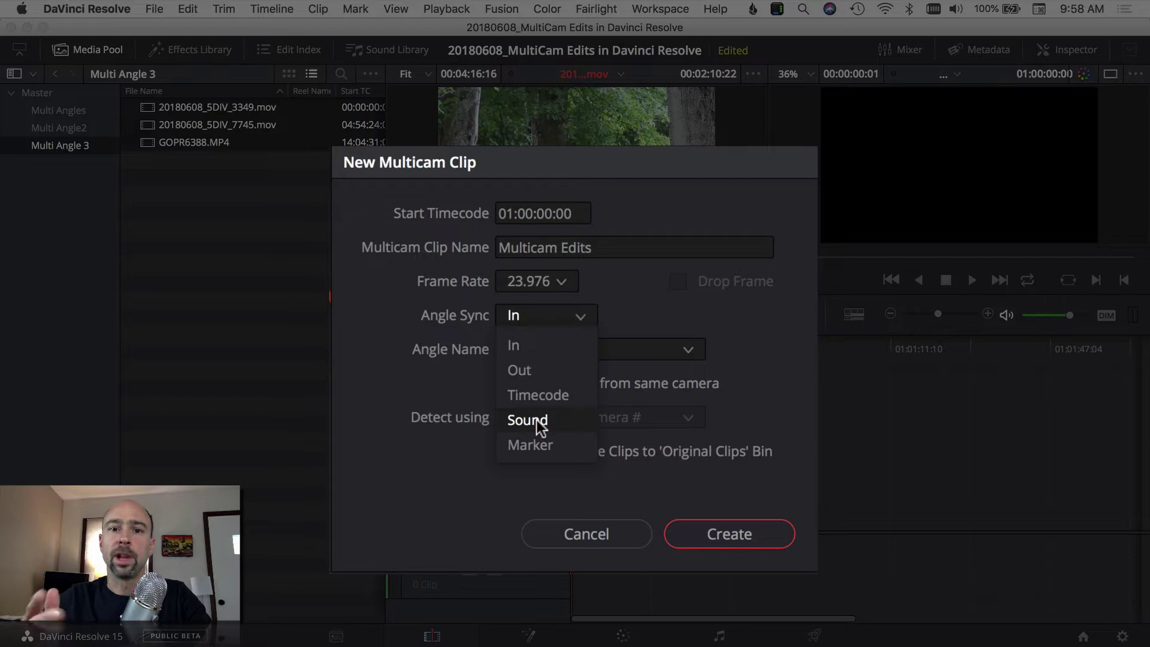
pyautogui.click(537, 421)
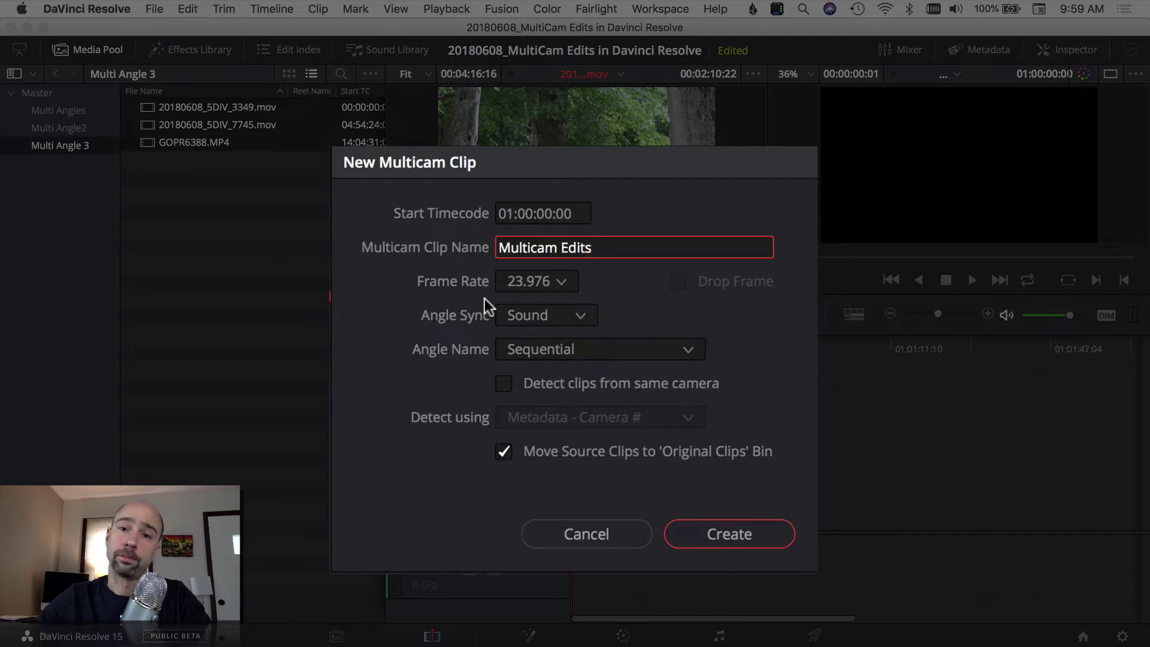
pyautogui.click(732, 529)
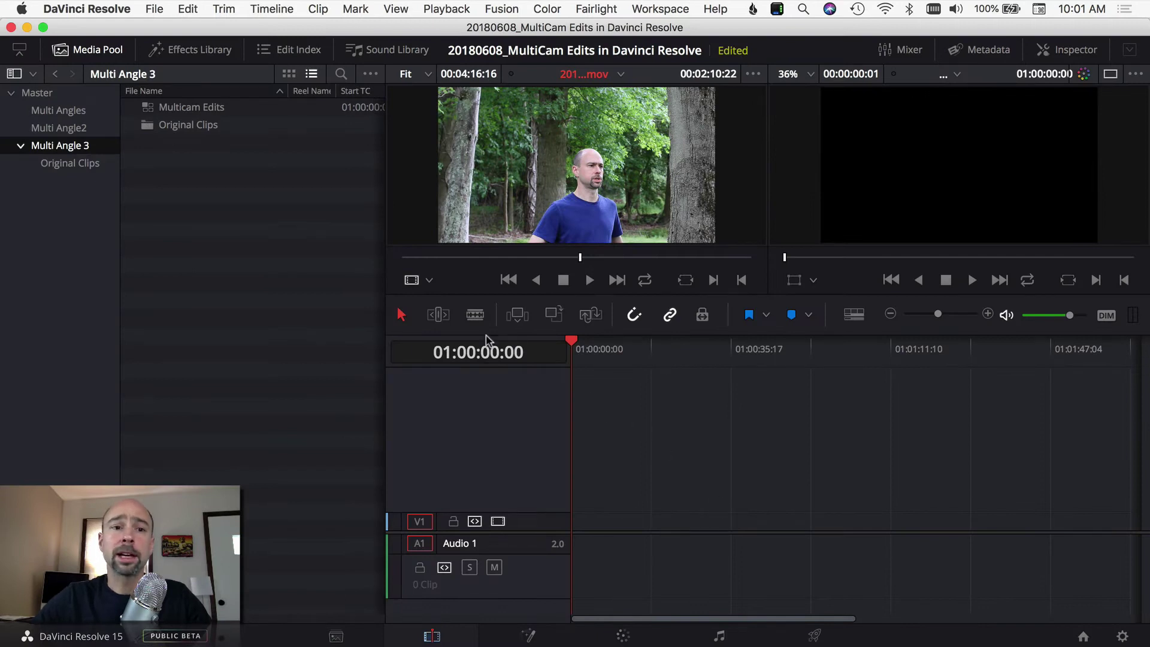
# - Check the three source clips inside Original Clips, then return to the Multi Angle 3 bin
pyautogui.click(200, 127)
pyautogui.doubleClick(157, 129)
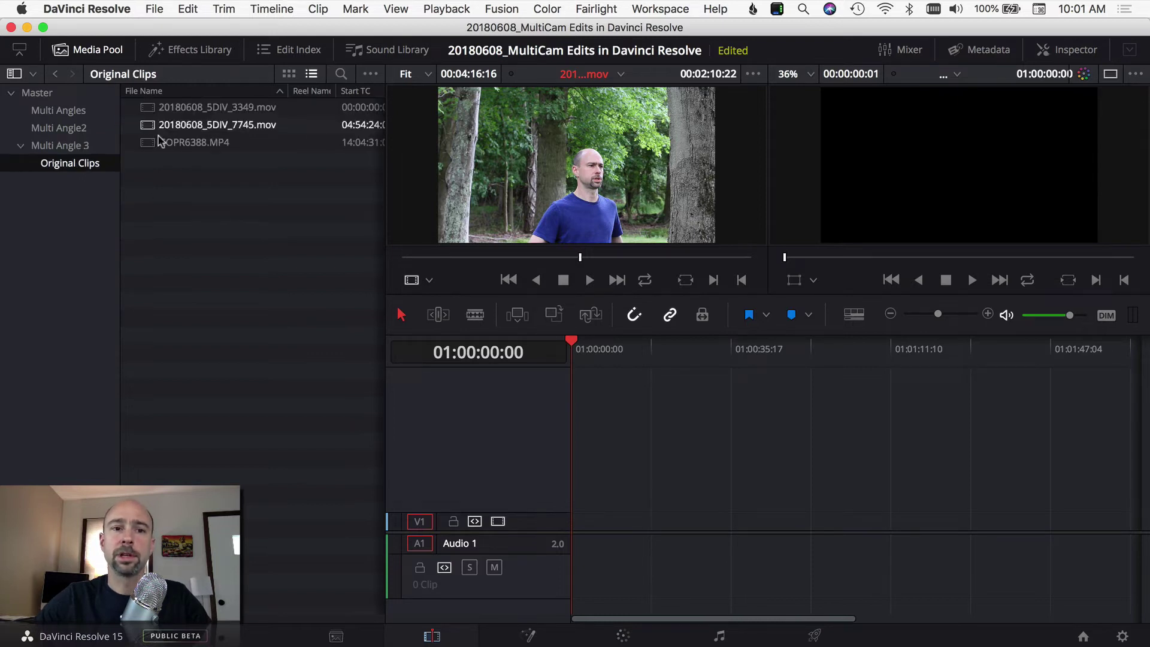
pyautogui.doubleClick(66, 145)
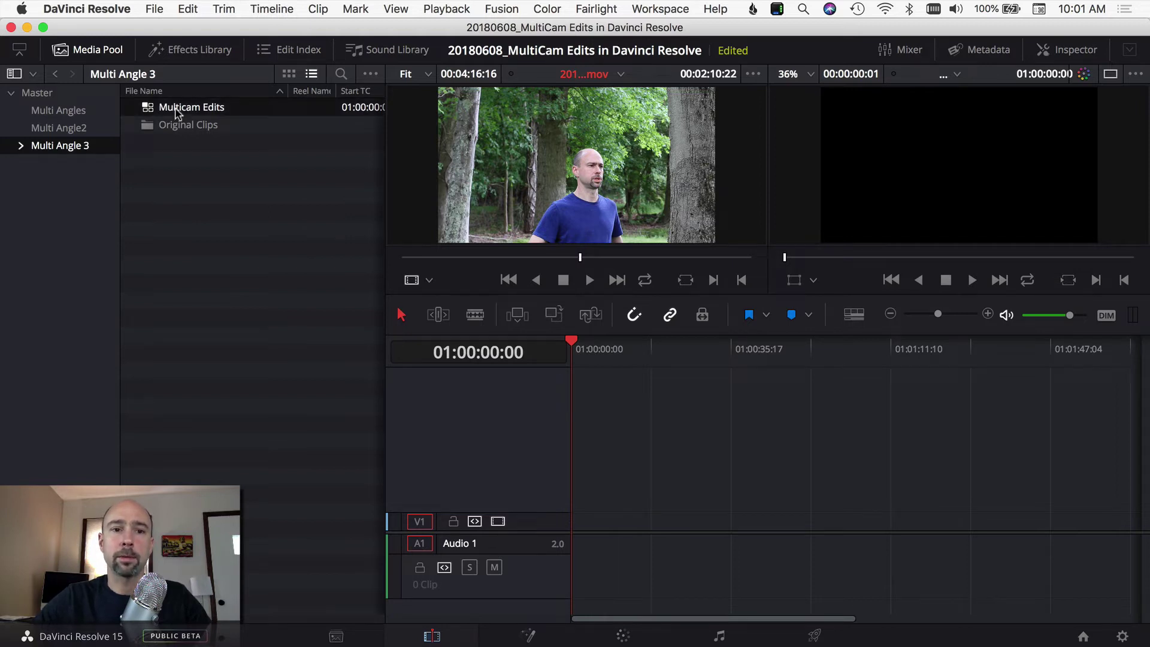
# - Drag the Multicam Edits clip from the Media Pool onto Timeline 1
pyautogui.moveTo(177, 113); pyautogui.dragTo(583, 524)
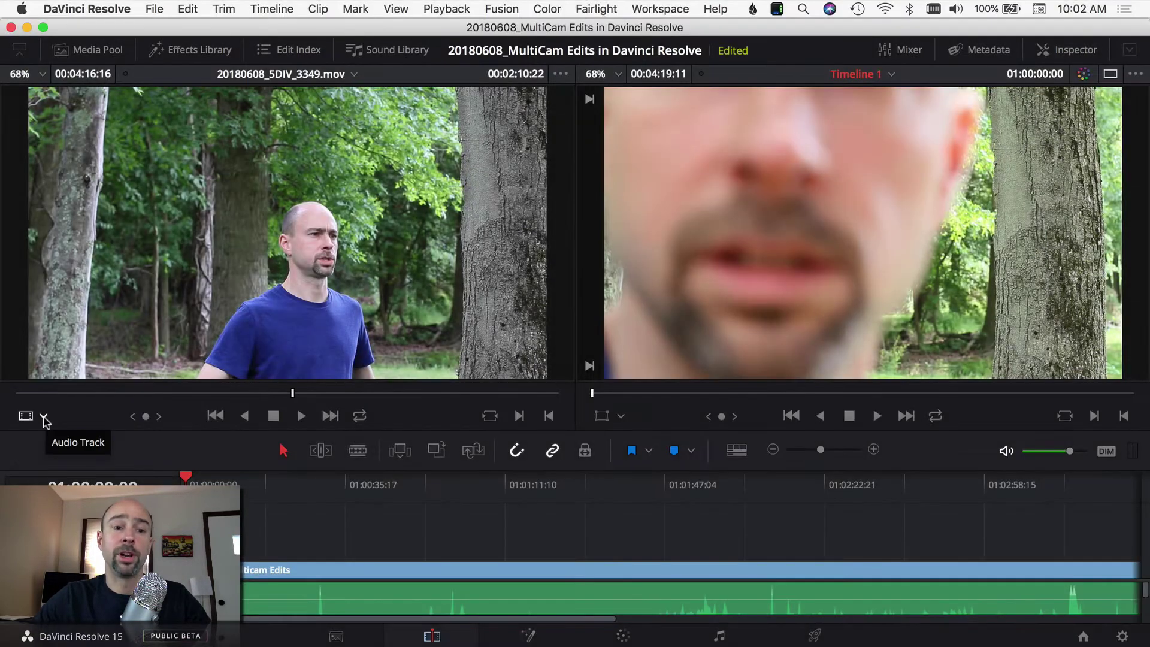
# - Switch the source viewer to Multicam mode and make Angle 1 active
pyautogui.click(43, 416)
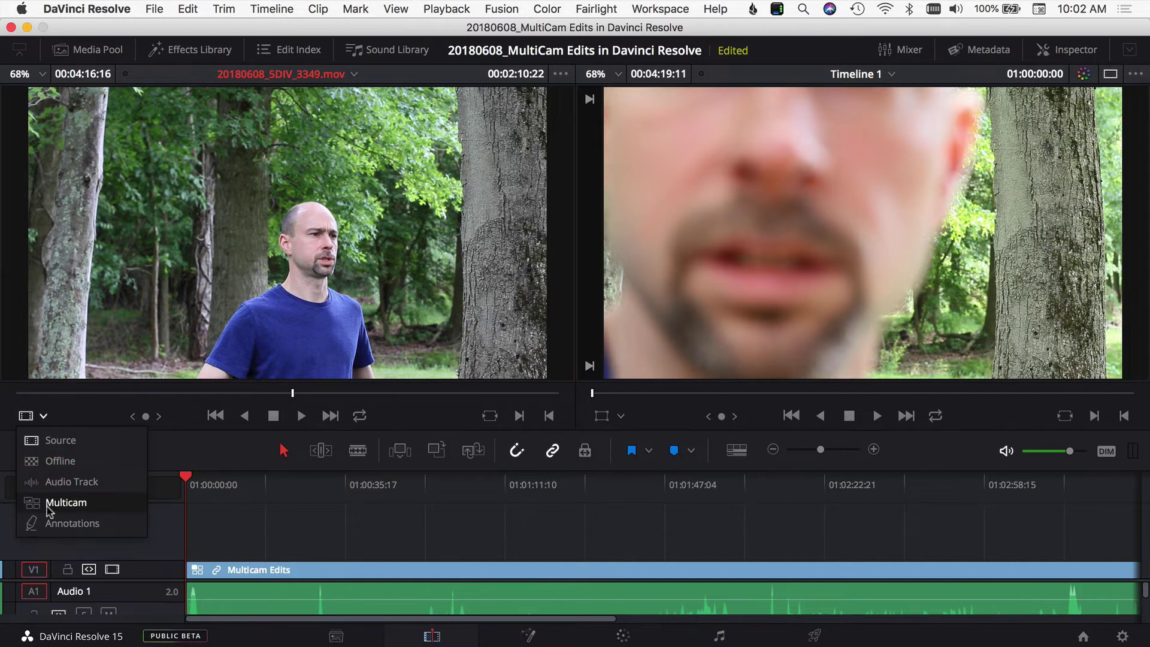
pyautogui.click(66, 503)
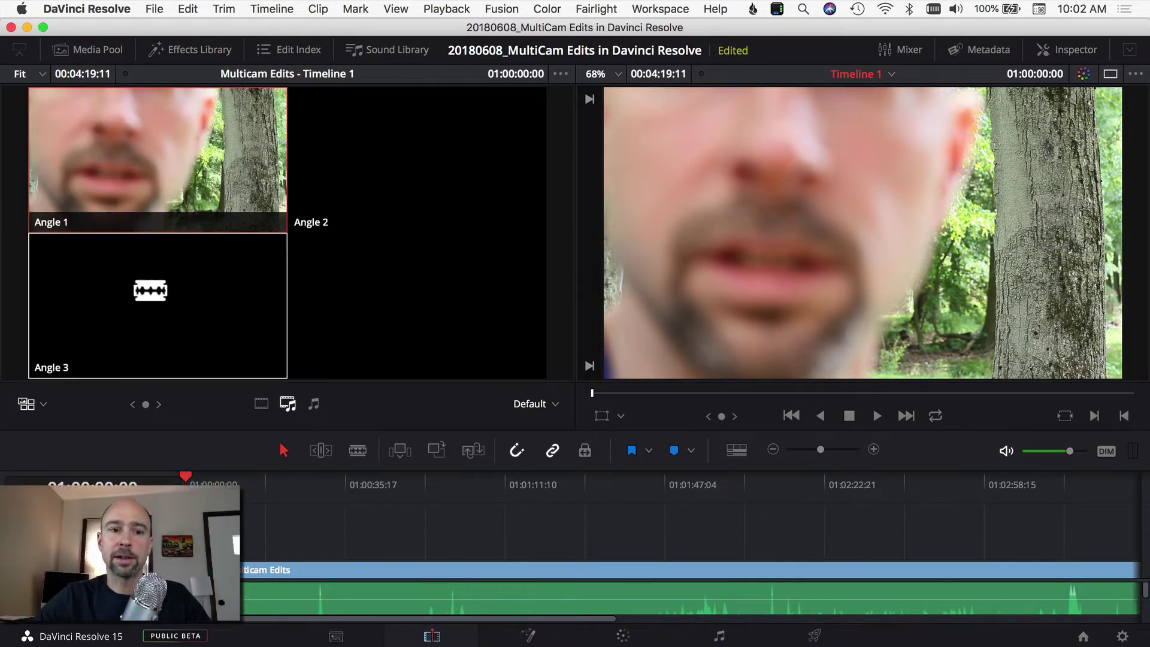
pyautogui.click(159, 183)
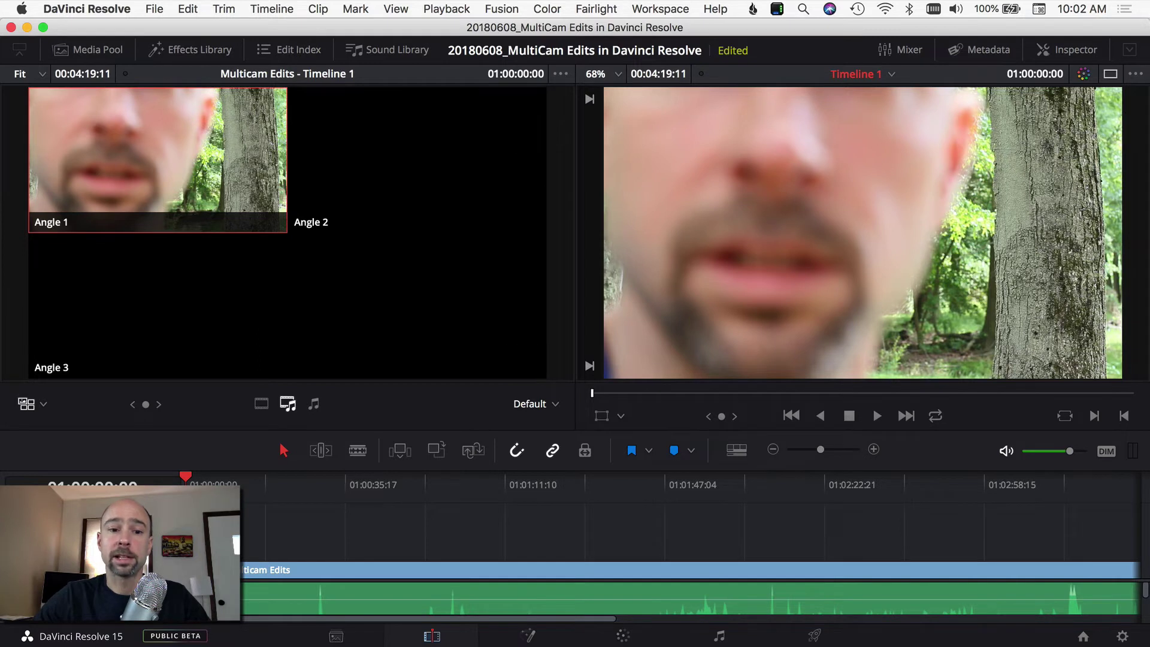
# - Scrub the playhead to where the man appears, keeping Angle 1 active
pyautogui.moveTo(185, 478); pyautogui.dragTo(414, 486)
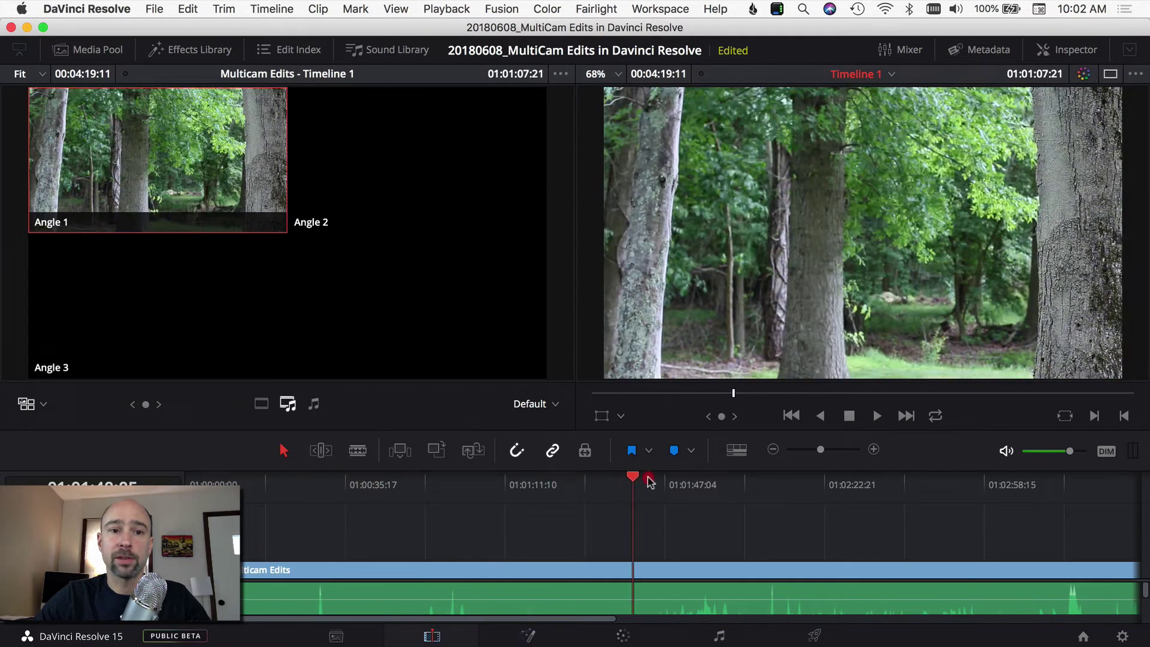
pyautogui.moveTo(415, 486)
pyautogui.mouseDown()
pyautogui.moveTo(758, 475)
pyautogui.moveTo(889, 488)
pyautogui.mouseUp()
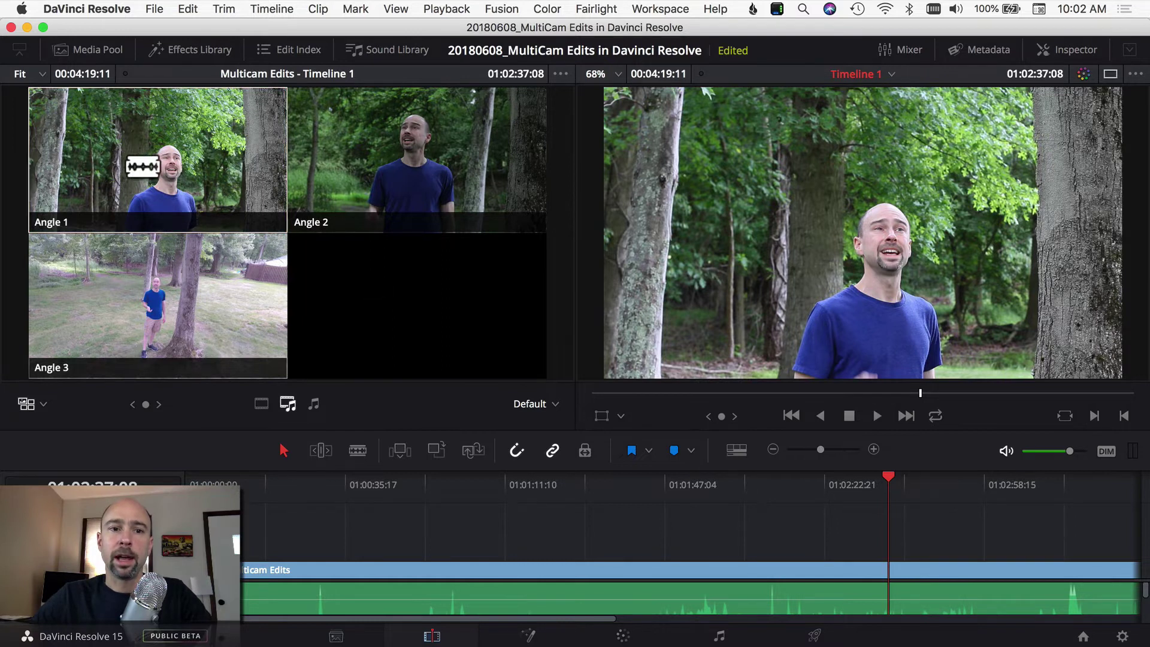
pyautogui.click(136, 165)
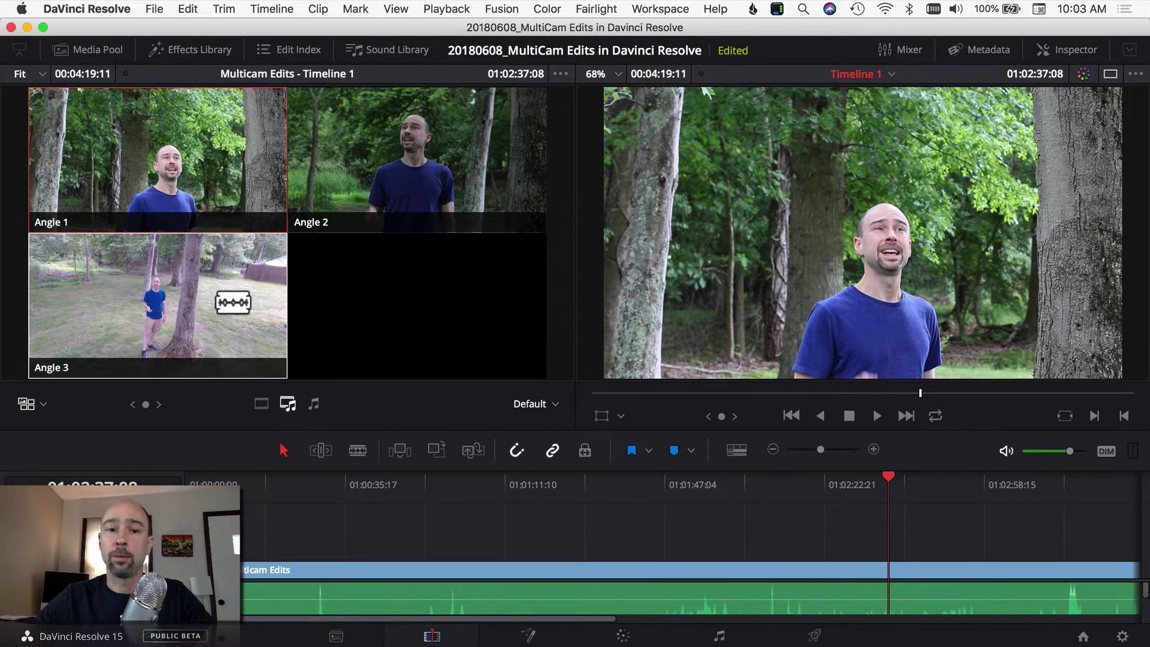
# - Play the multicam clip from about 01:02:06, then stop
pyautogui.click(750, 486)
pyautogui.press('space')
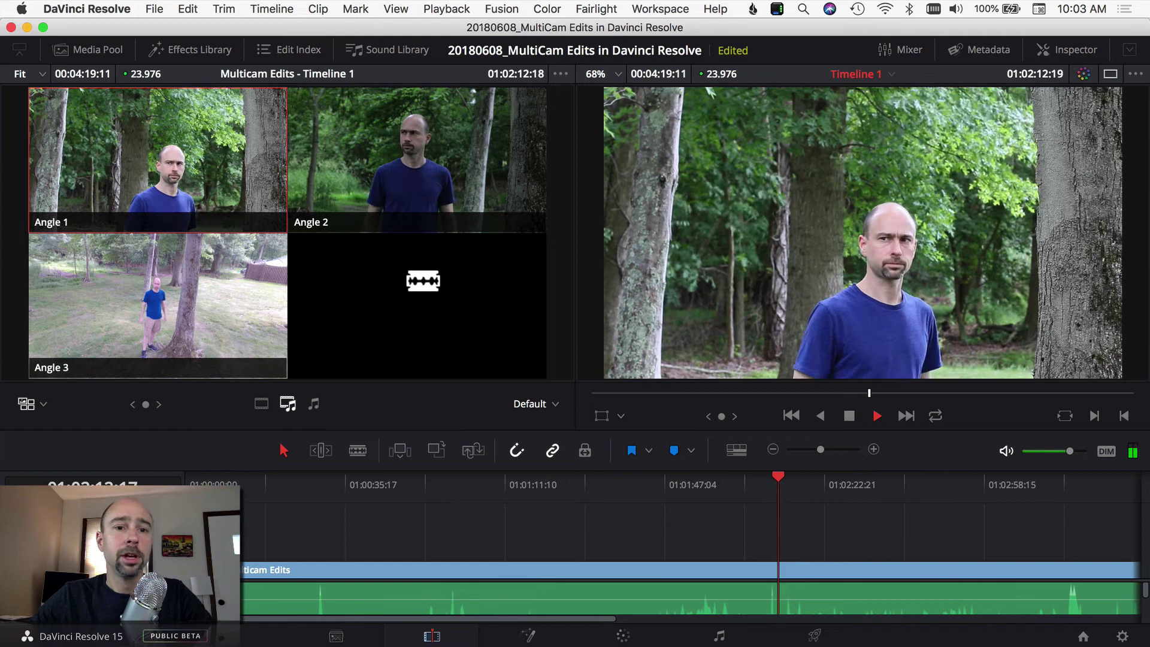
pyautogui.press('space')
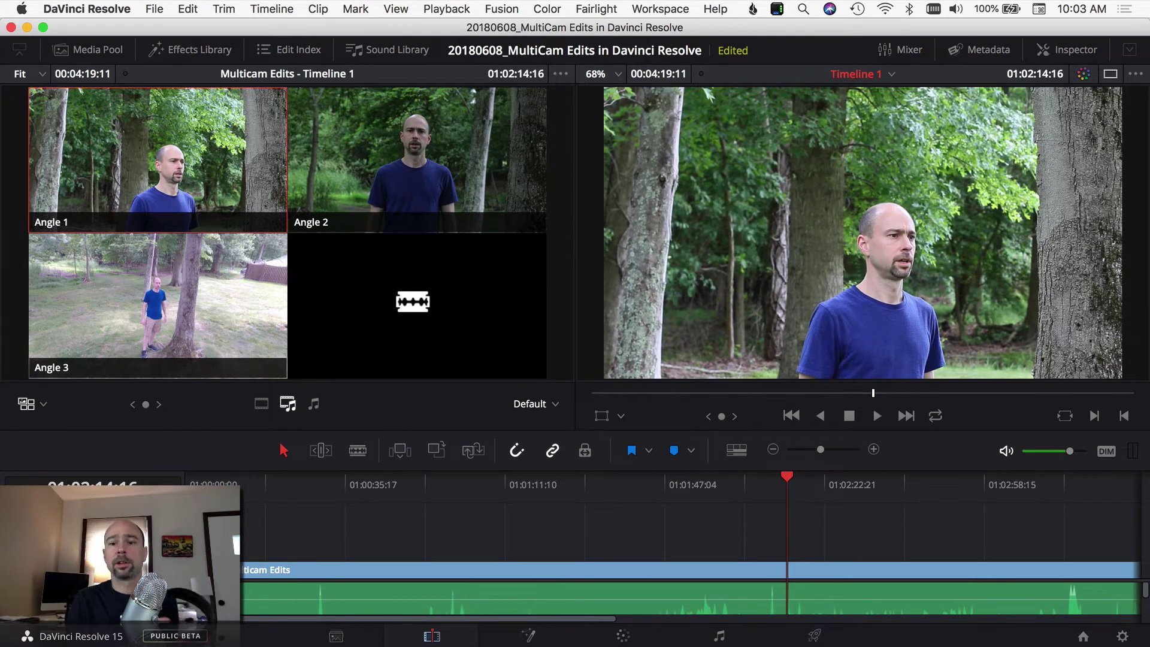
# - Nudge the playhead back, cut to Angle 2, and scrub along the timeline
pyautogui.moveTo(791, 484); pyautogui.dragTo(771, 484)
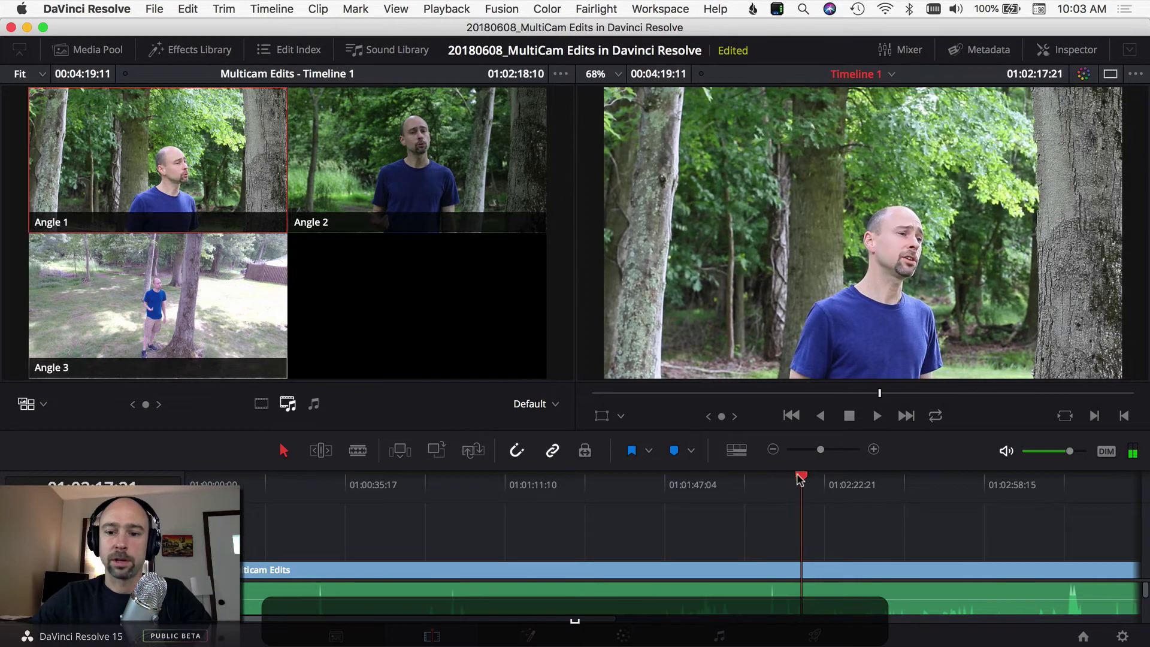
pyautogui.click(419, 181)
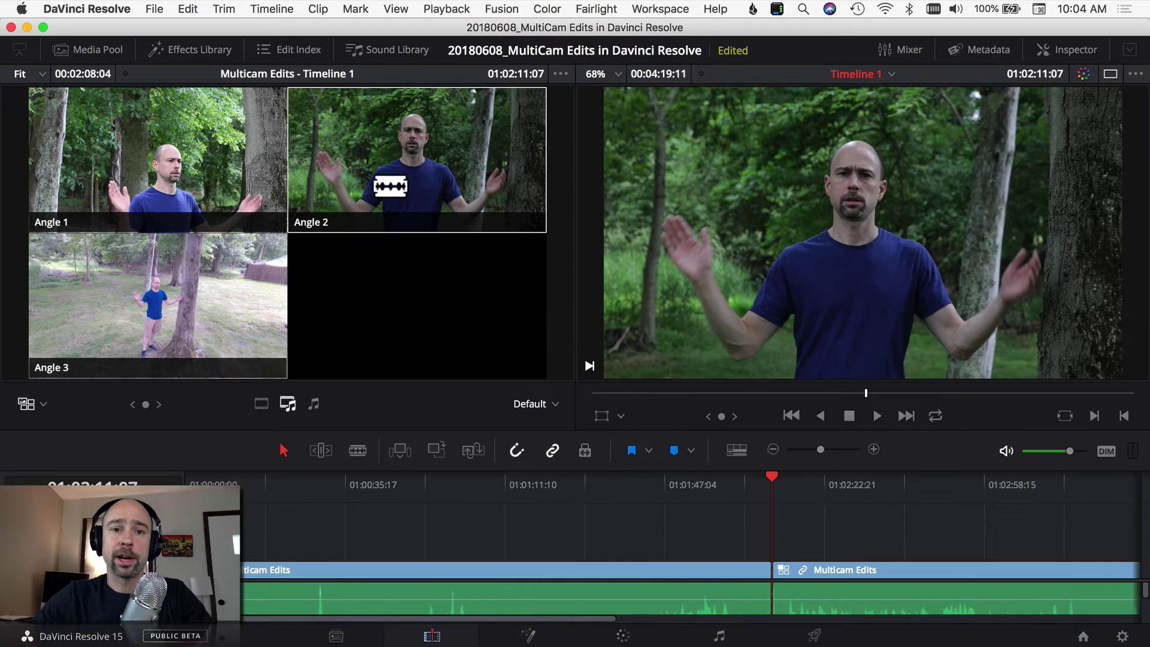
pyautogui.scroll(-2, 856, 598)
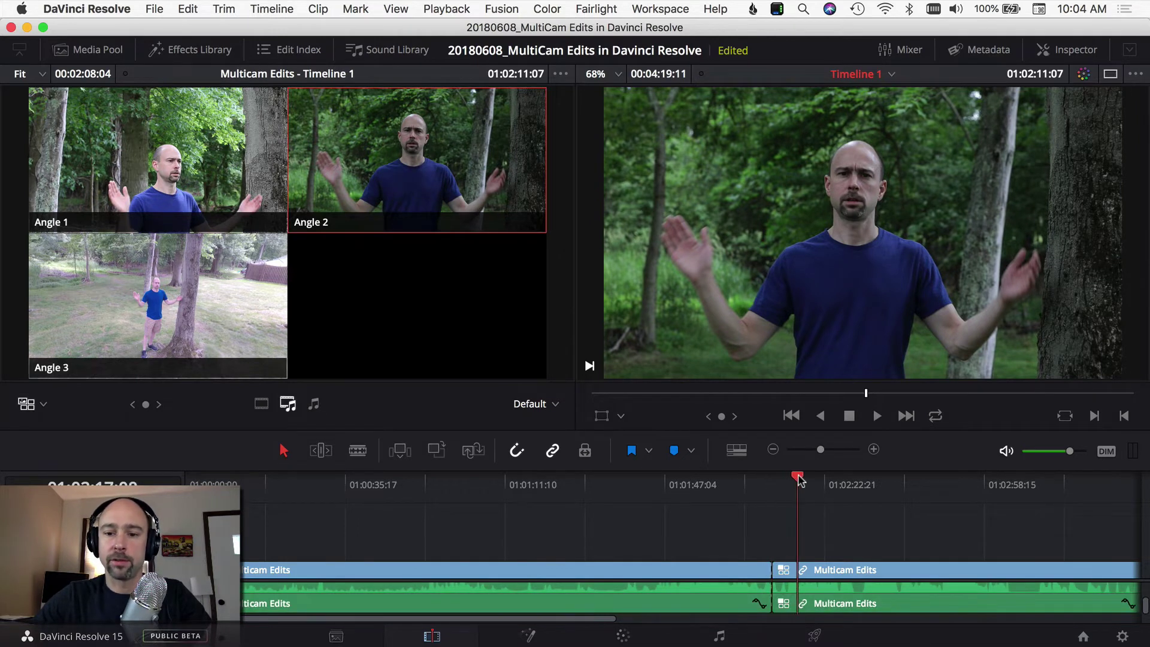
pyautogui.moveTo(773, 479); pyautogui.dragTo(773, 485)
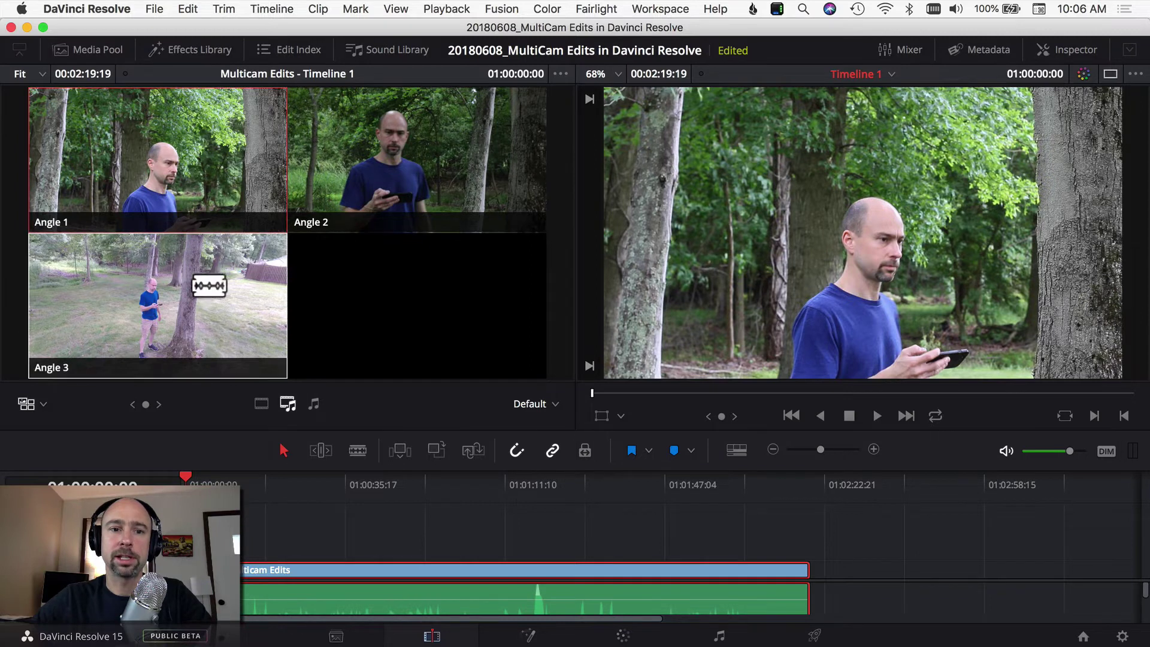
# - During playback, cut live to Angle 3, then Angle 2, then back to Angle 3
pyautogui.press('space')
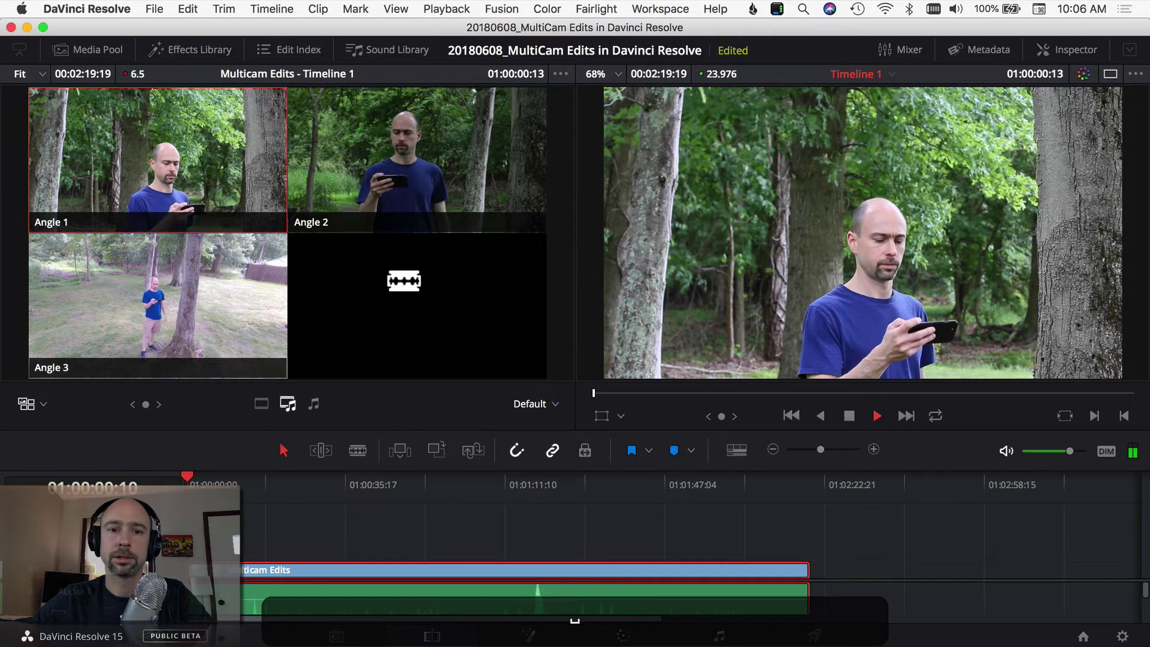
pyautogui.click(218, 294)
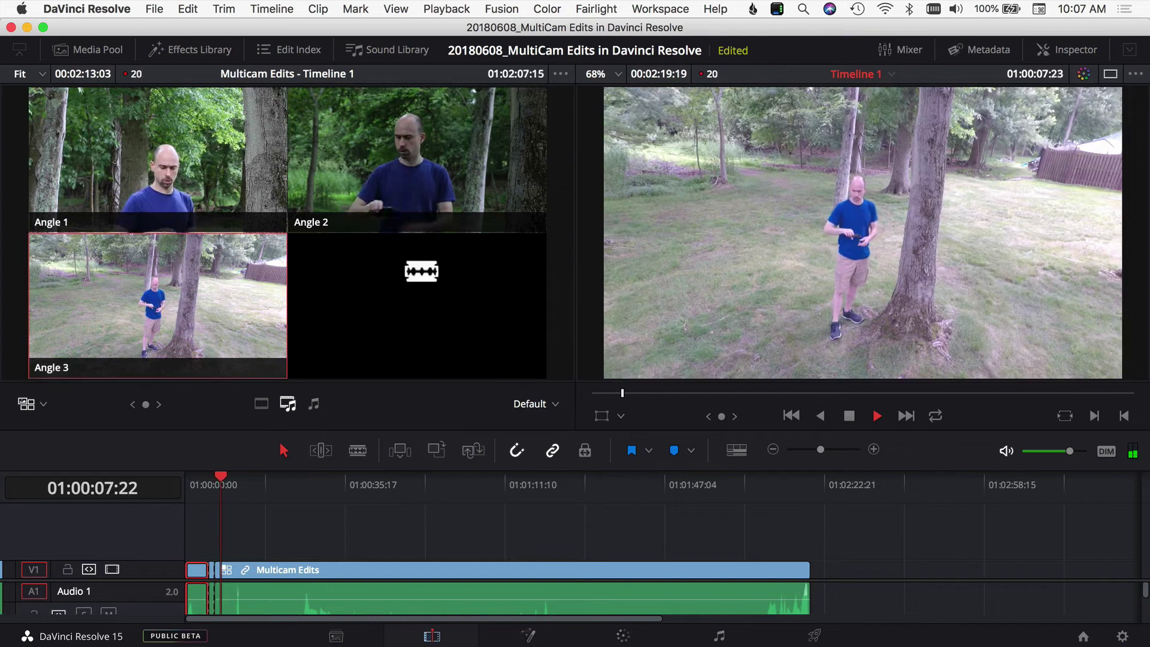
pyautogui.click(398, 167)
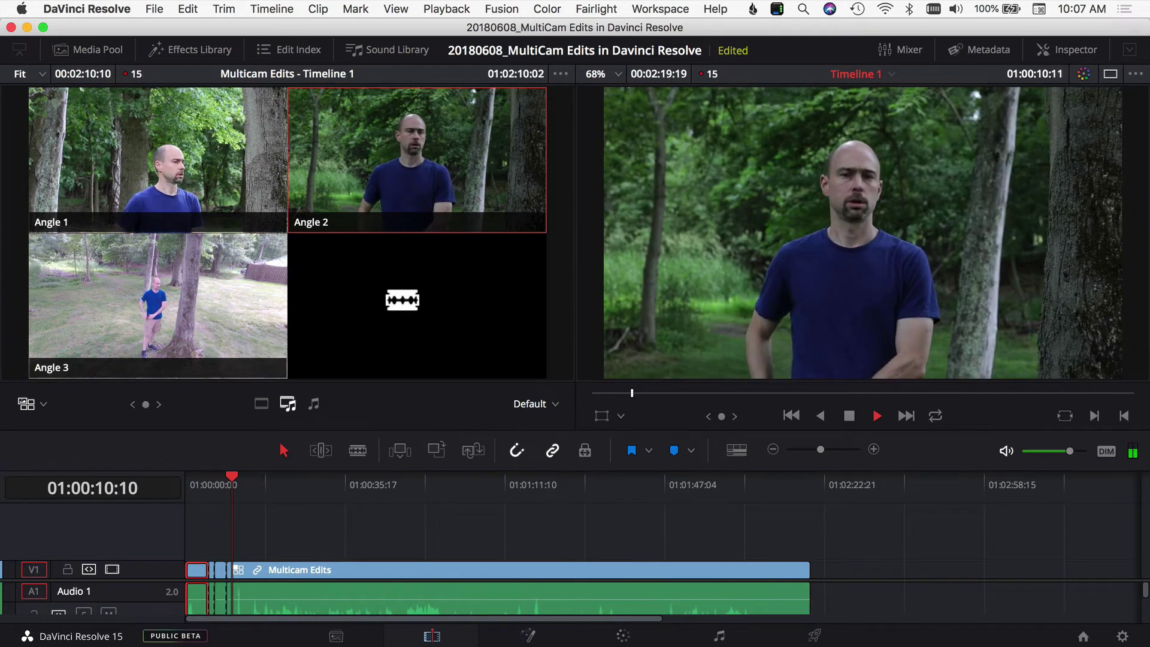
pyautogui.click(205, 328)
# - Stop playback, step back about two seconds, and select the first short clip
pyautogui.press('space')
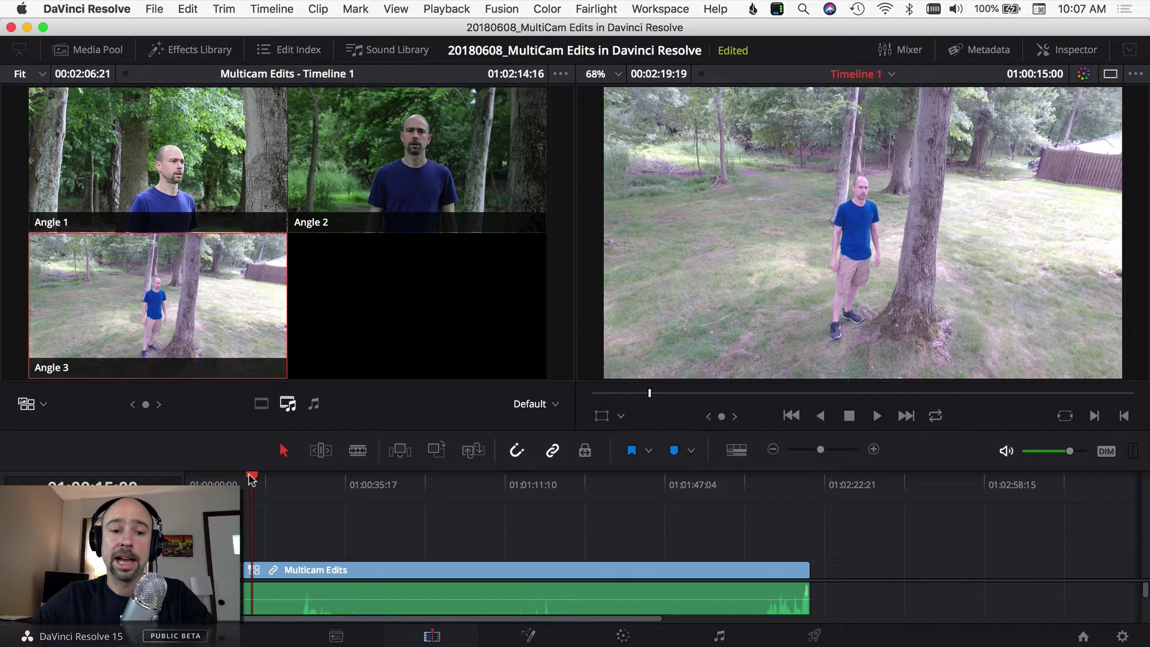
pyautogui.press('j')
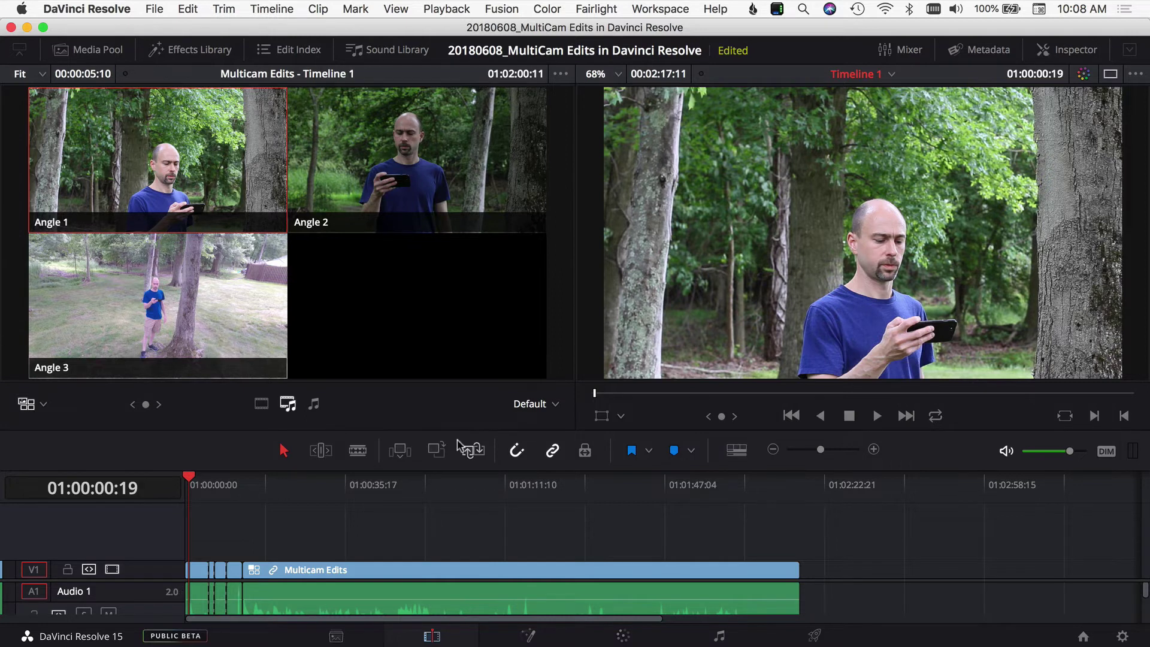
pyautogui.click(200, 576)
# - Switch the first V1 clip to Angle 2, then replay from the timeline start
pyautogui.rightClick(200, 576)
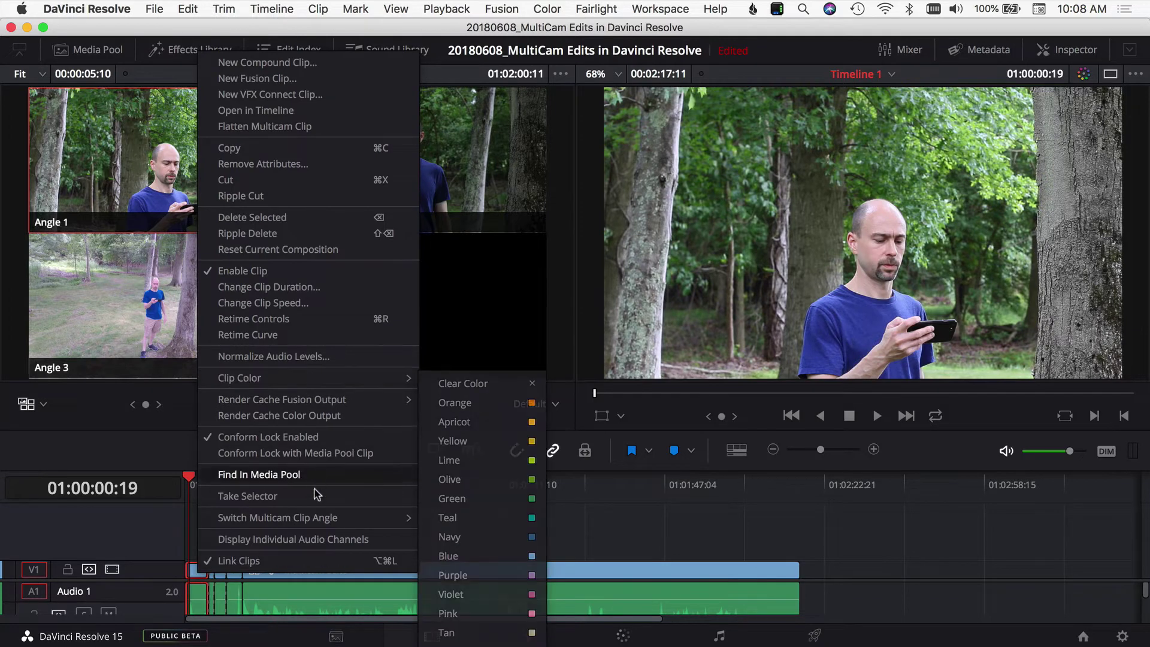
pyautogui.moveTo(278, 517)
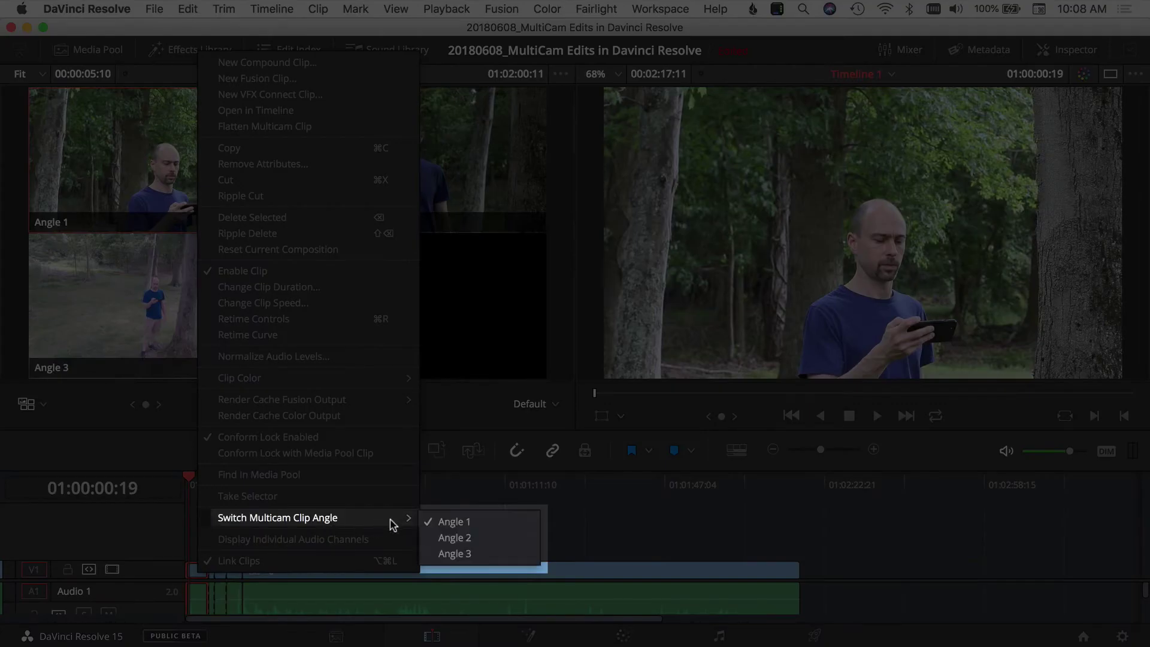
pyautogui.click(469, 538)
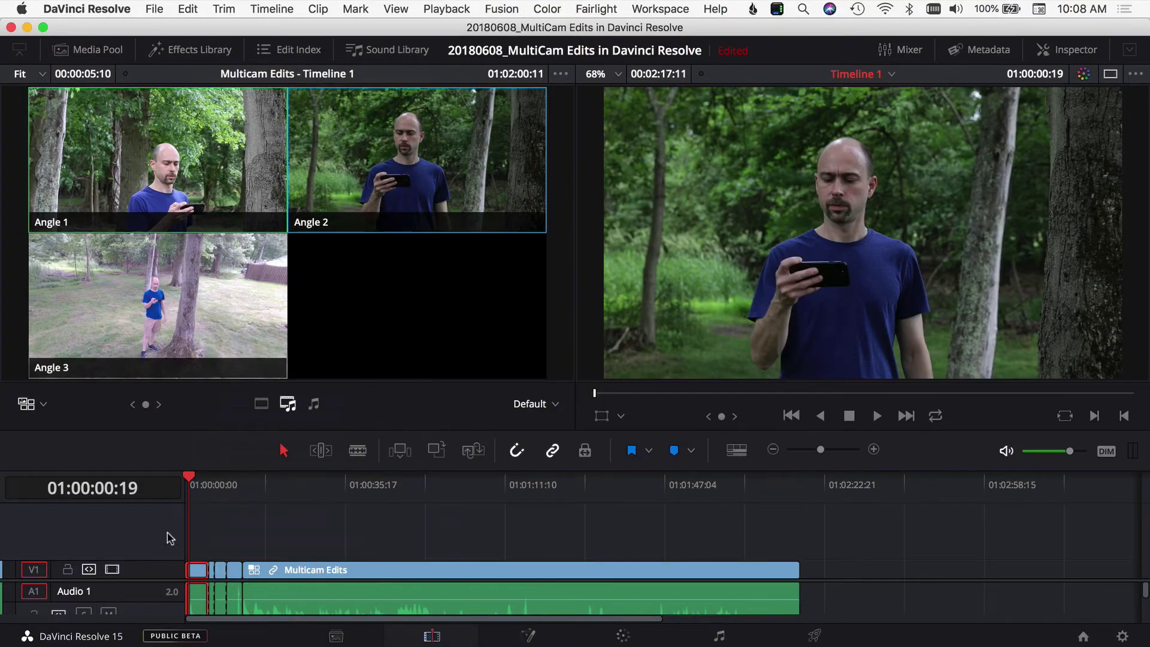
pyautogui.click(187, 482)
pyautogui.press('space')
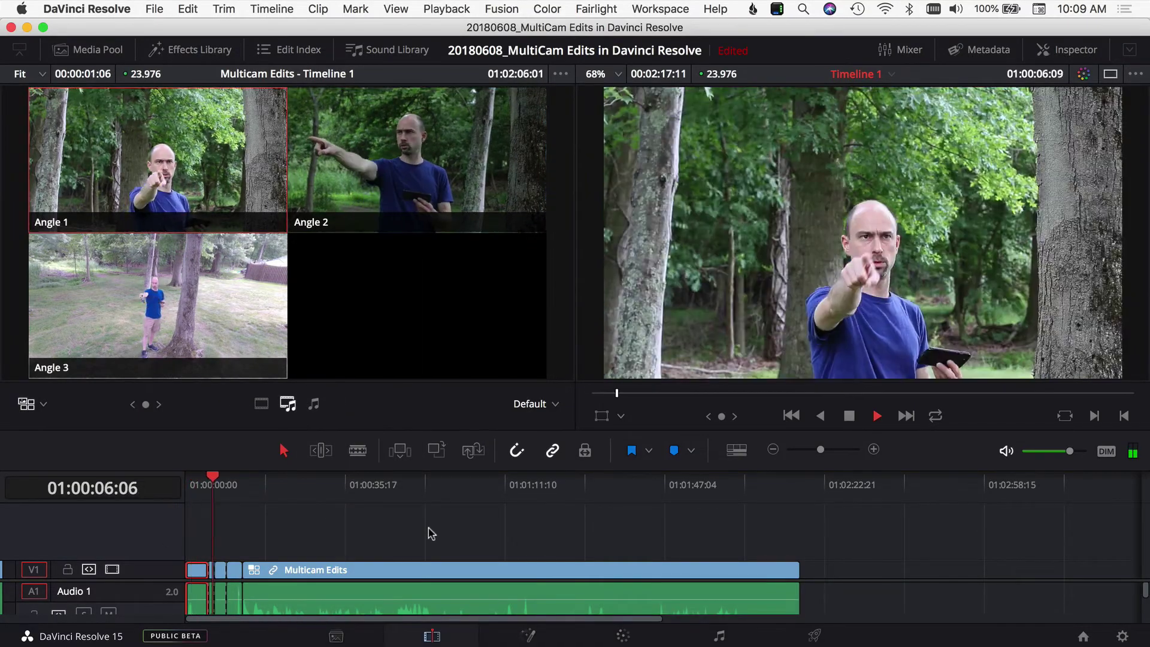
# - Cut to Angle 2 during playback, zoom the timeline, and undo the last edit
pyautogui.click(411, 172)
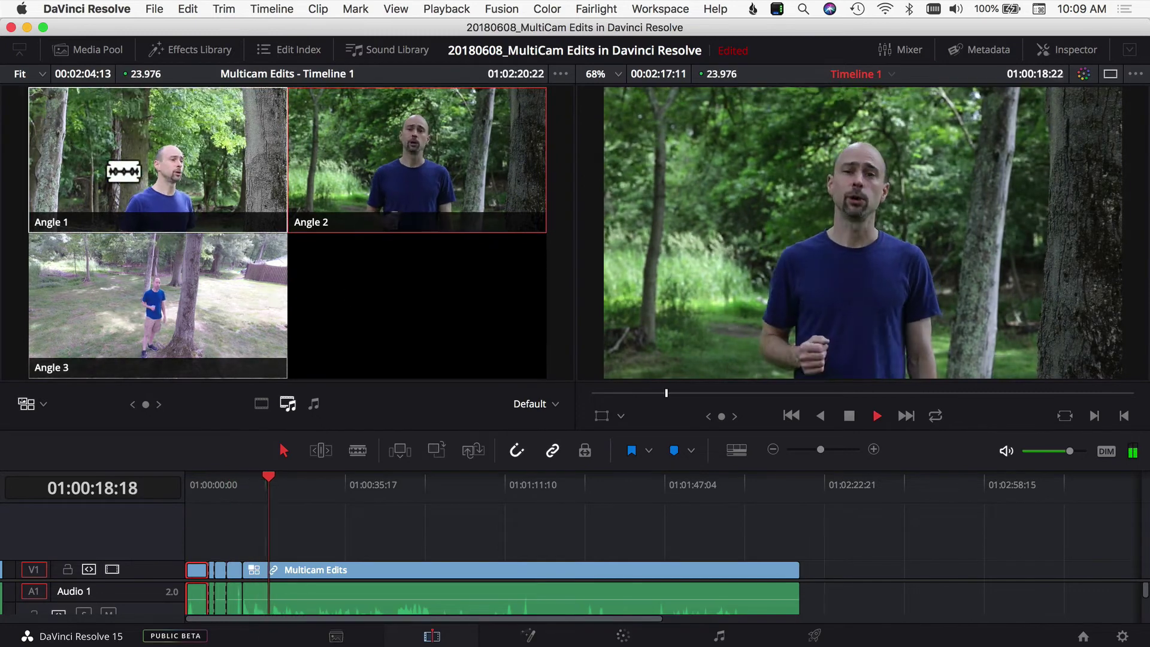
pyautogui.moveTo(820, 449); pyautogui.dragTo(839, 450)
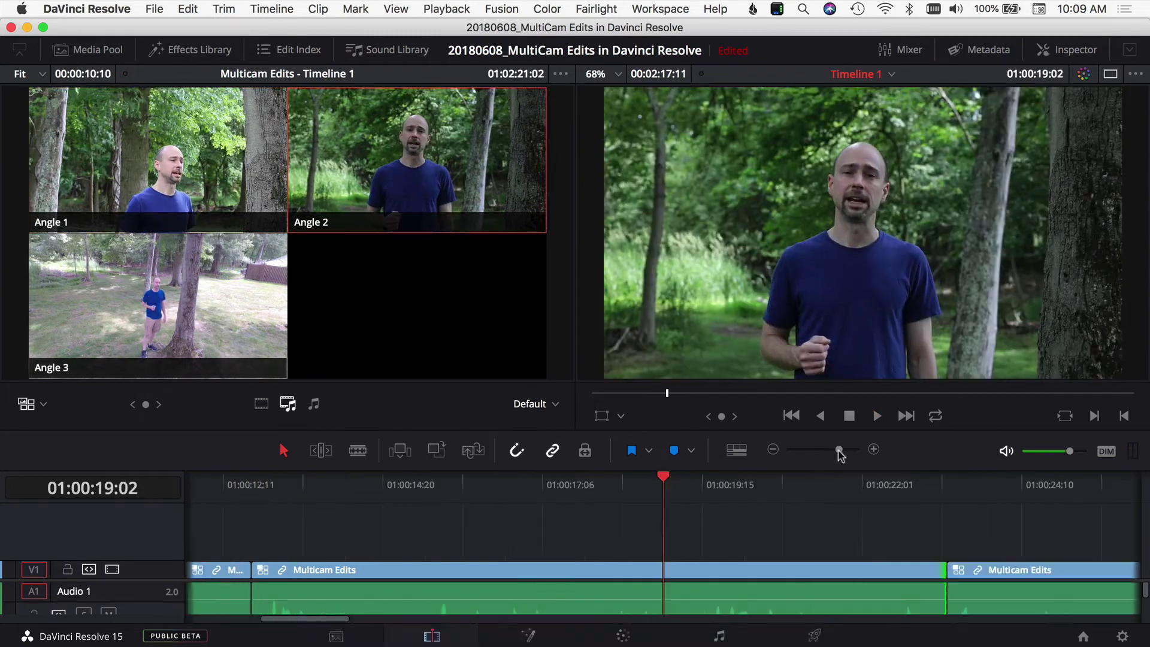
pyautogui.press('super+z')
# - Slide the following clip left and ripple-delete the unwanted section
pyautogui.moveTo(849, 588); pyautogui.dragTo(765, 588)
pyautogui.moveTo(803, 488); pyautogui.dragTo(692, 497)
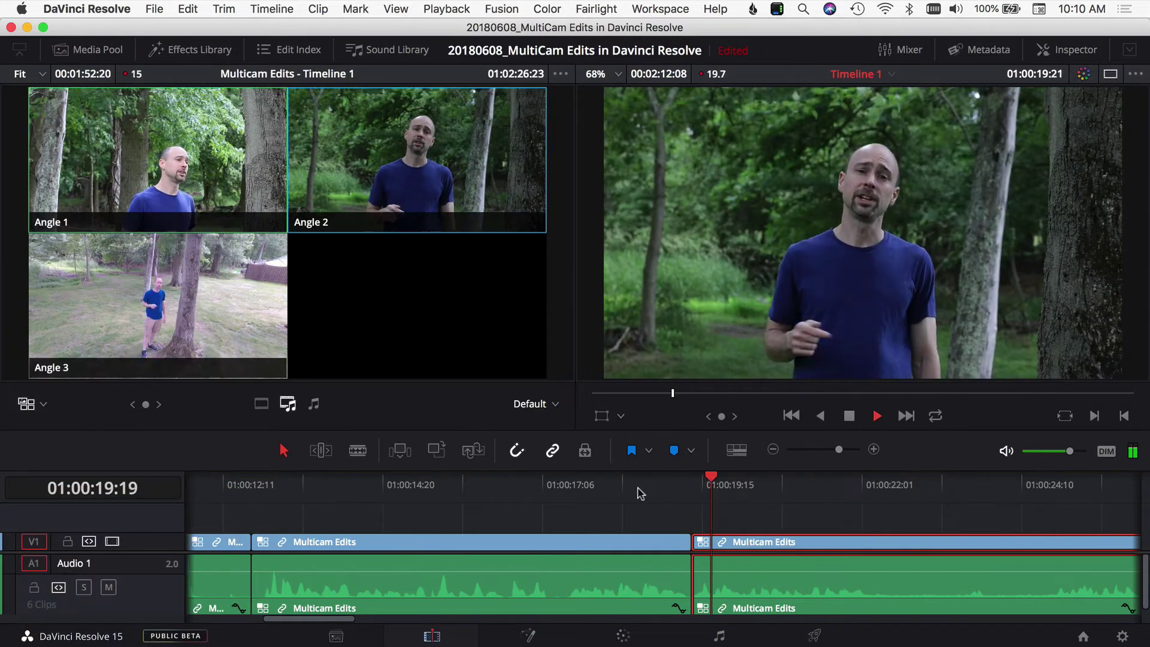
pyautogui.hotkey('shift', 'BackSpace')
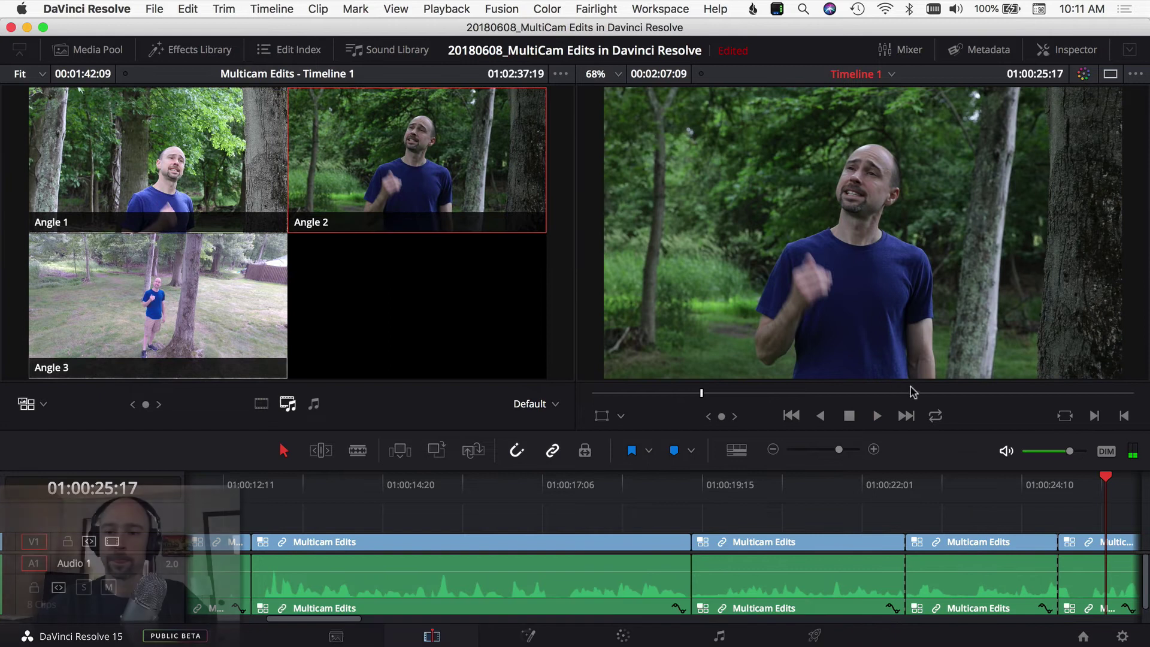
# - Switch the last clip to Angle 3 and ripple-delete the unwanted clip
pyautogui.rightClick(1072, 550)
pyautogui.moveTo(1007, 486)
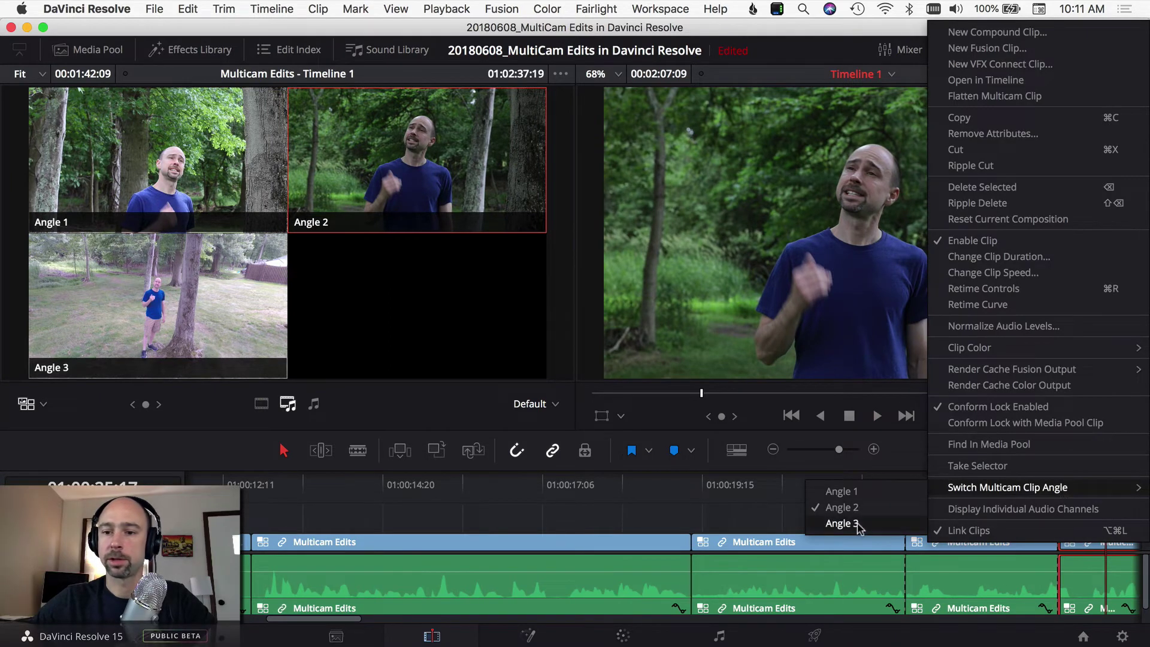
pyautogui.click(856, 524)
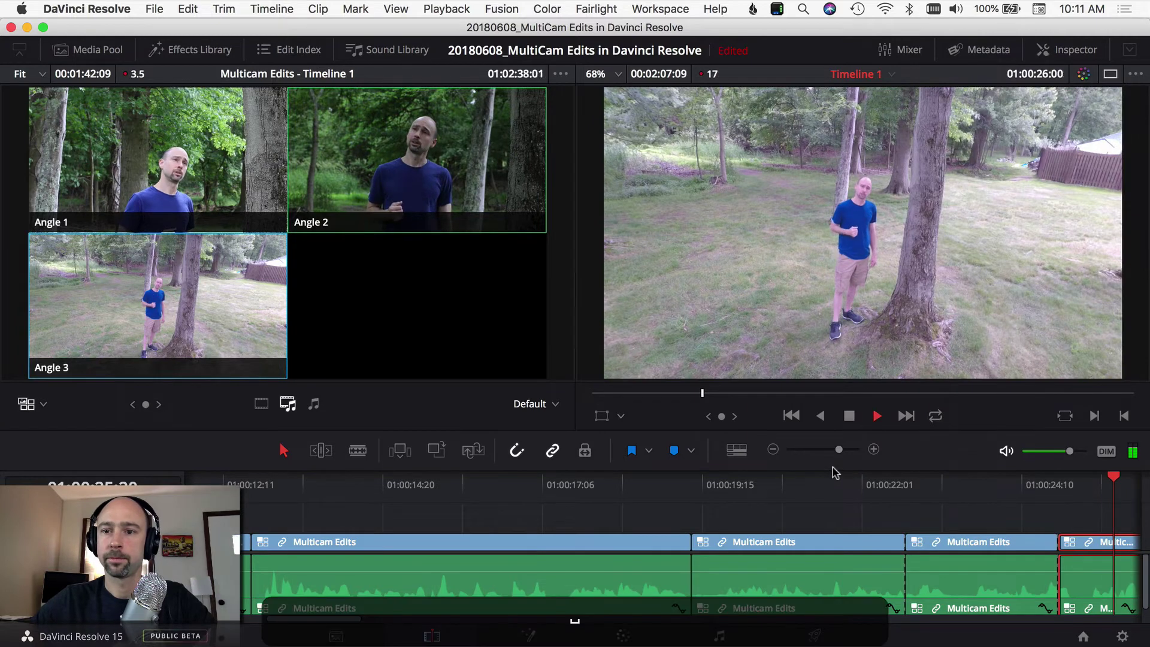
pyautogui.hotkey('shift', 'BackSpace')
# - During playback, cut live to Angle 1, Angle 3, Angle 1, then one more angle
pyautogui.press('space')
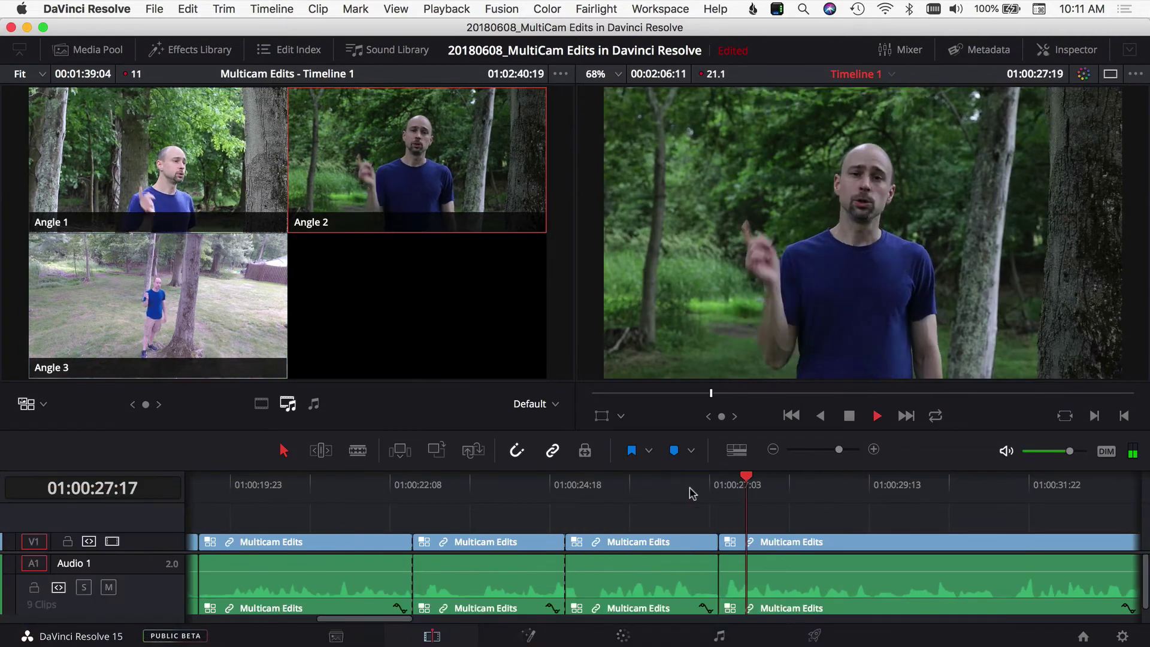
pyautogui.click(231, 159)
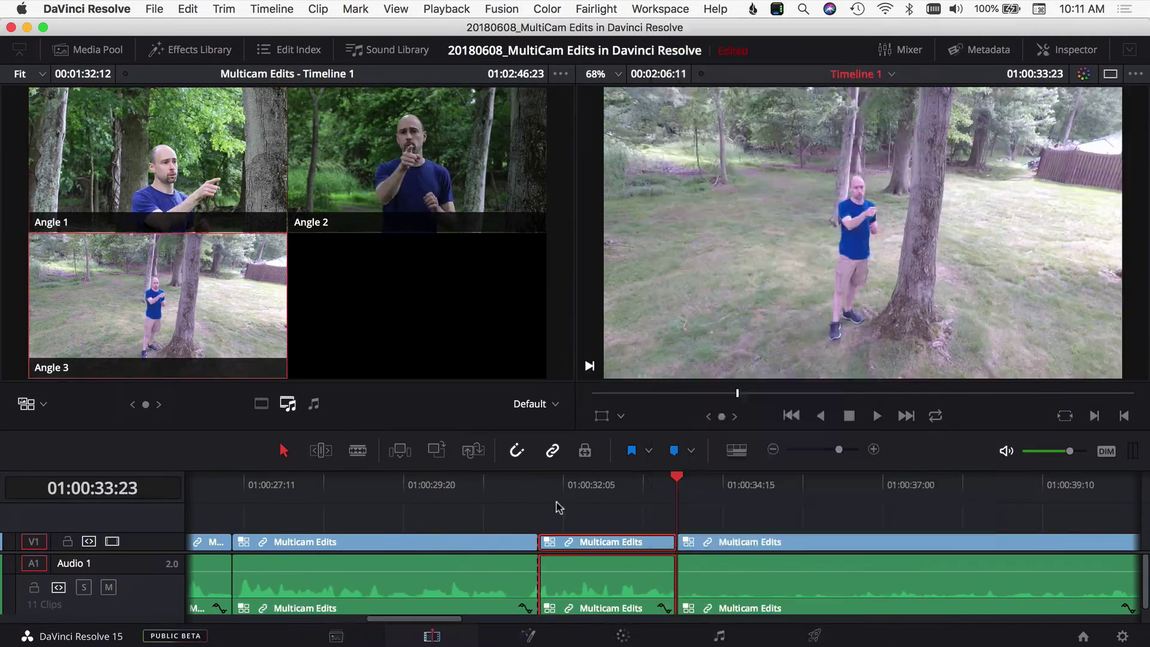
pyautogui.click(172, 300)
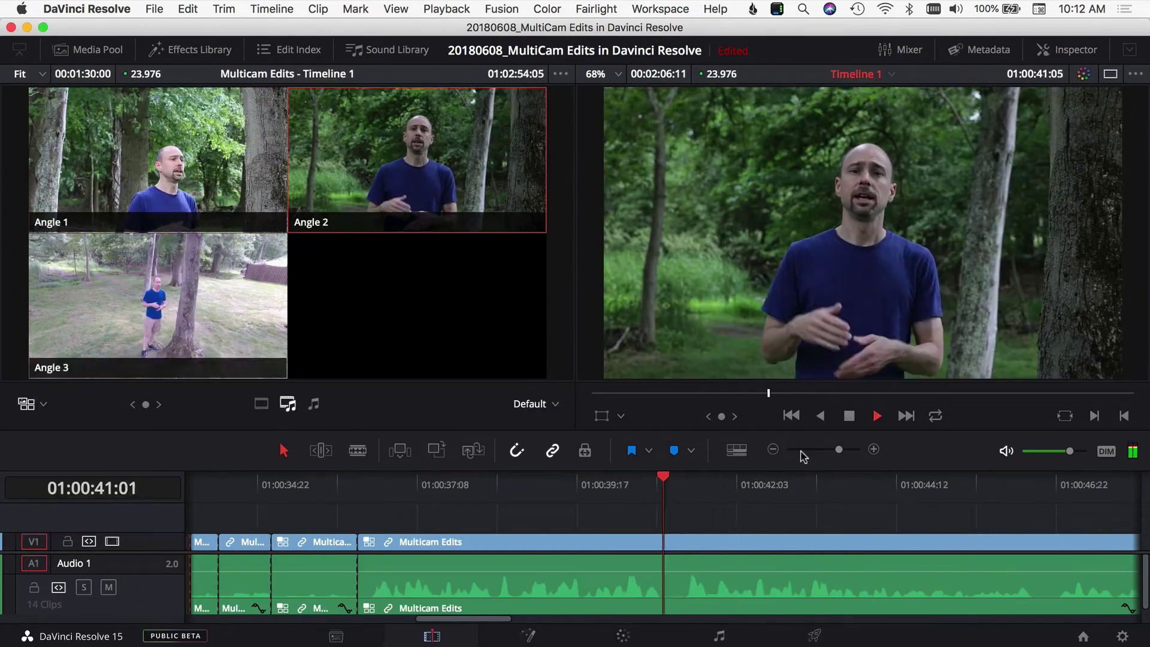
pyautogui.click(129, 180)
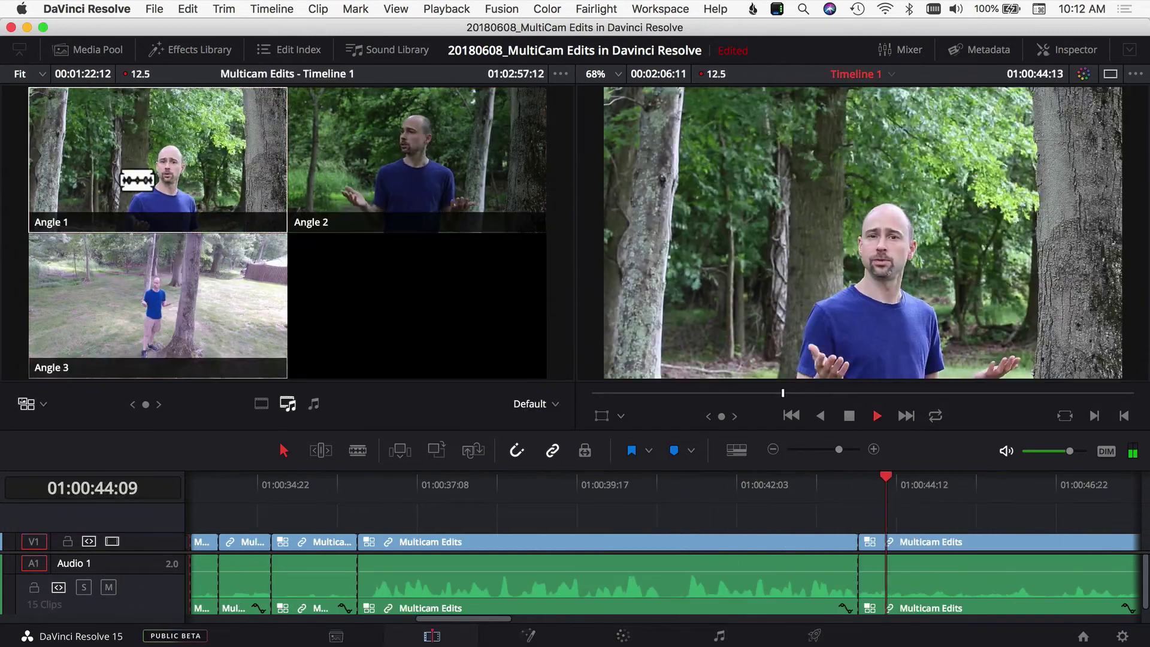
pyautogui.click(991, 586)
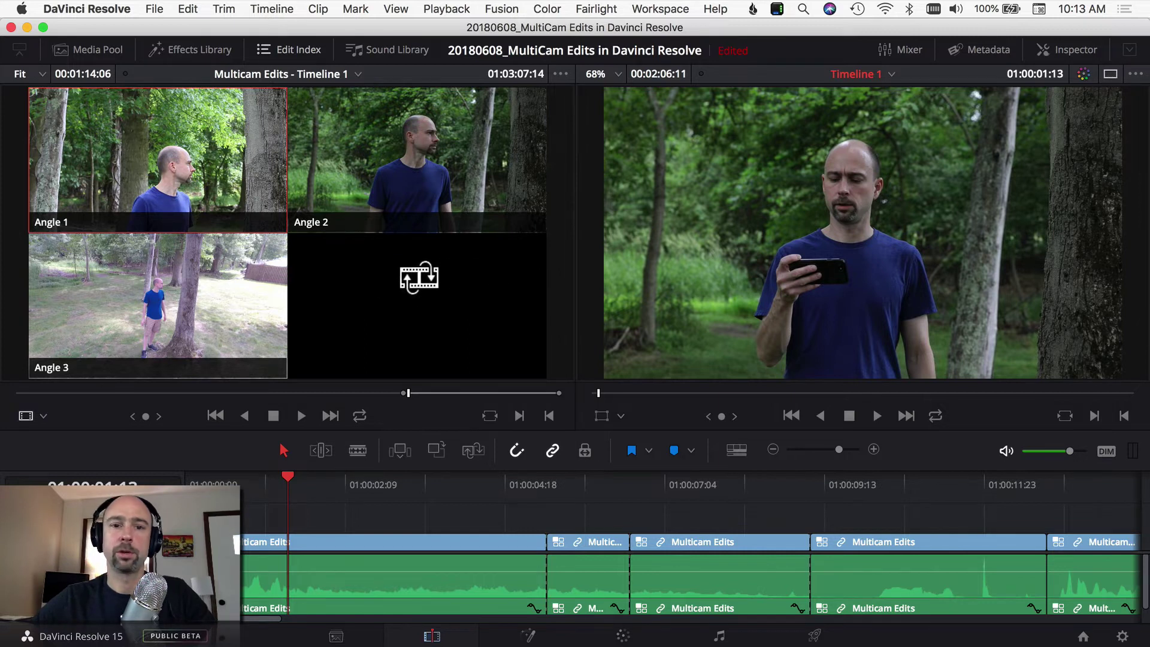
# - Show the single Timeline viewer and replay the edit from the start, stopping about 25 seconds in
pyautogui.click(1108, 77)
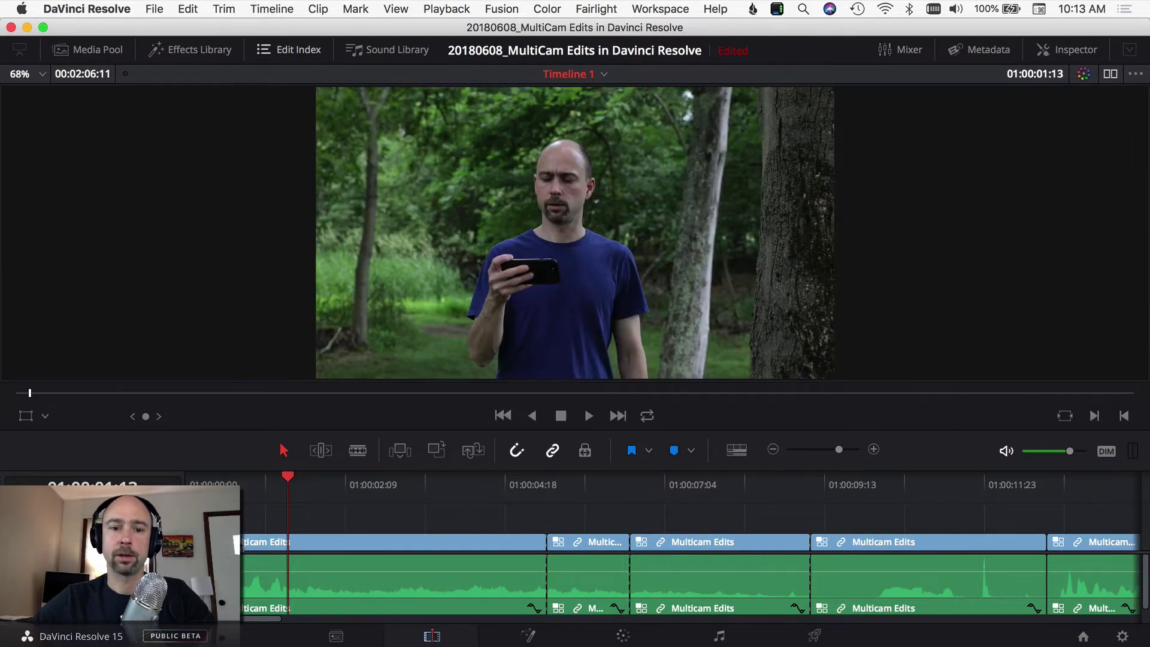
pyautogui.moveTo(289, 479); pyautogui.dragTo(182, 488)
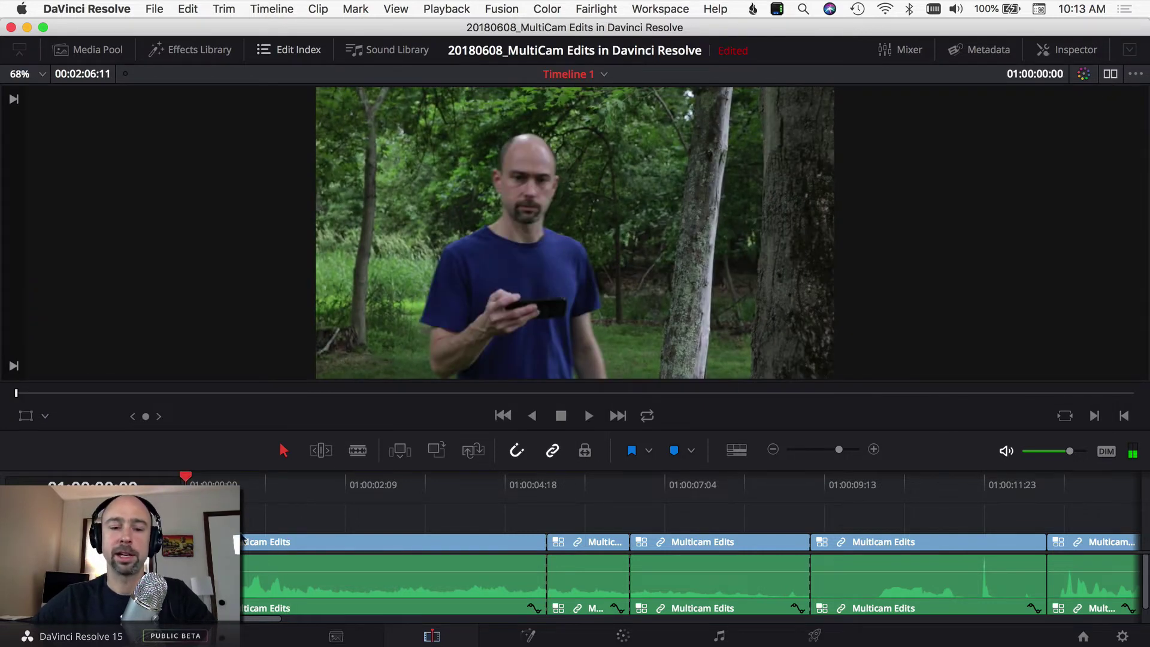
pyautogui.press('space')
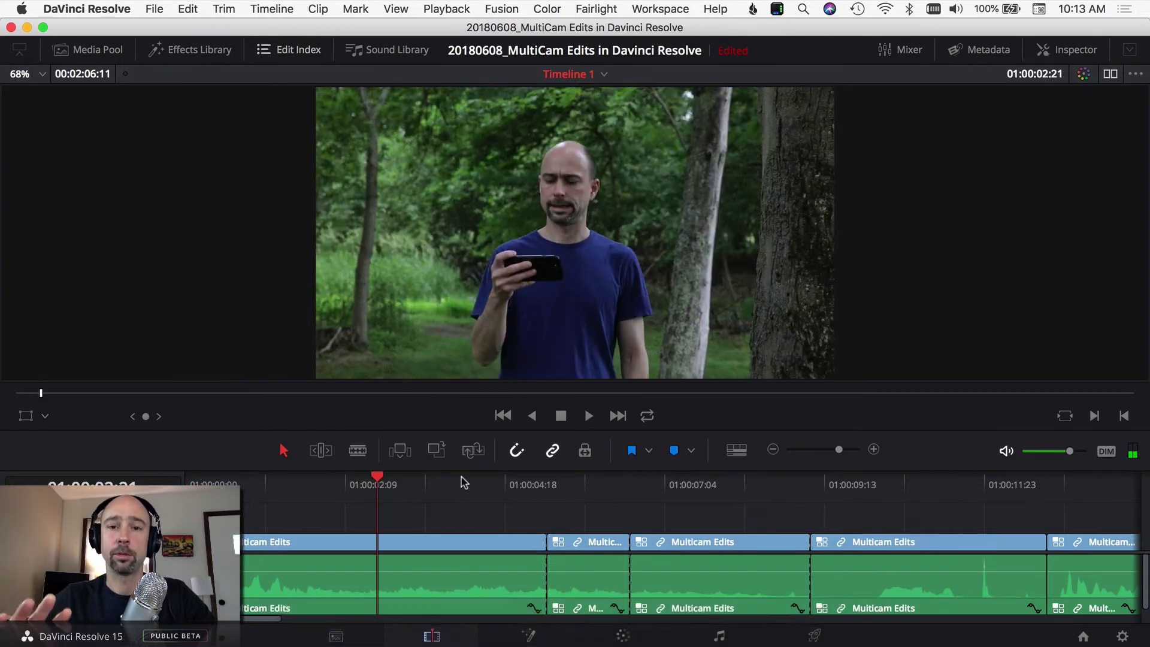
pyautogui.press('space')
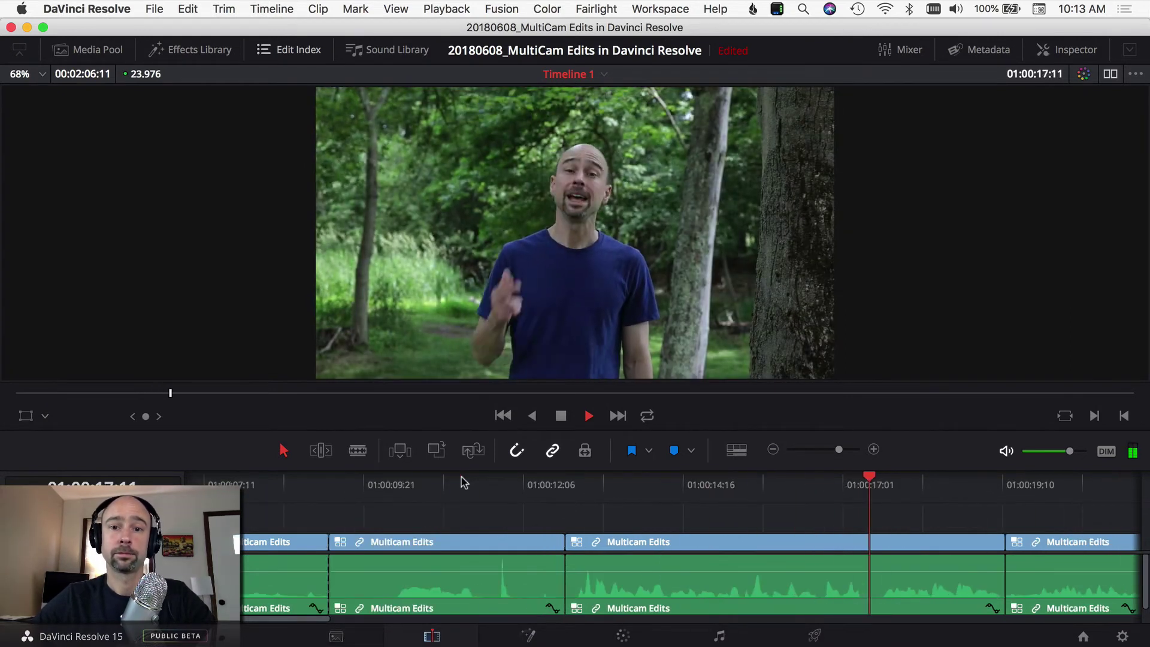
pyautogui.press('space')
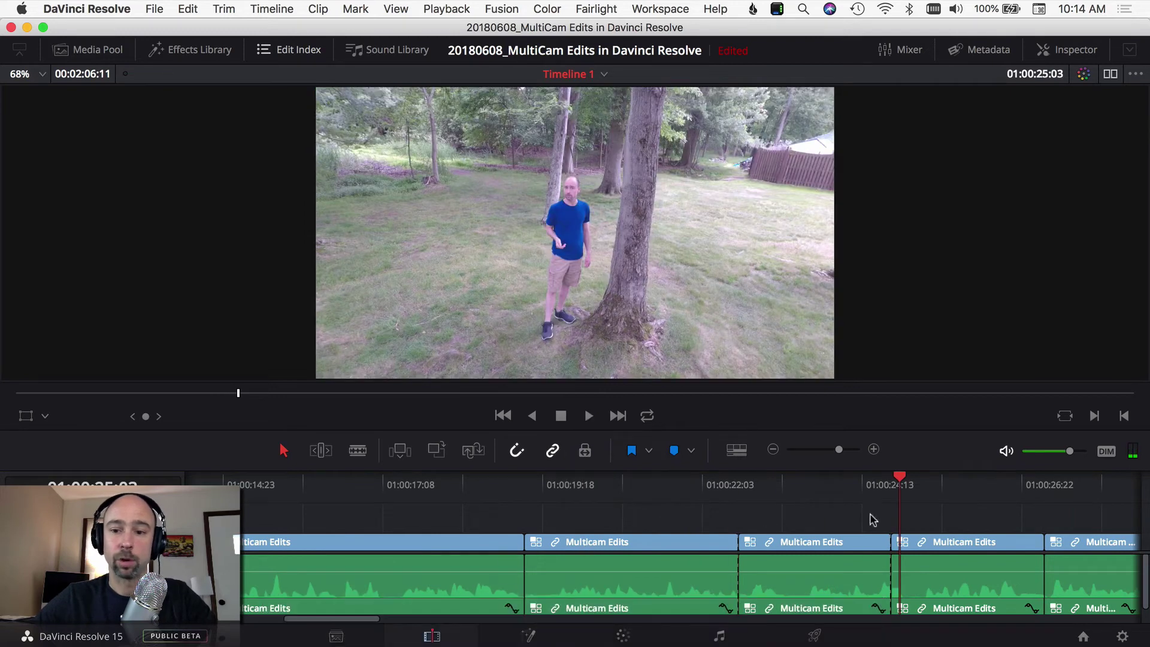
# - Switch the multicam clip starting near 01:00:19 to the front-facing angle
pyautogui.click(666, 515)
pyautogui.click(632, 547)
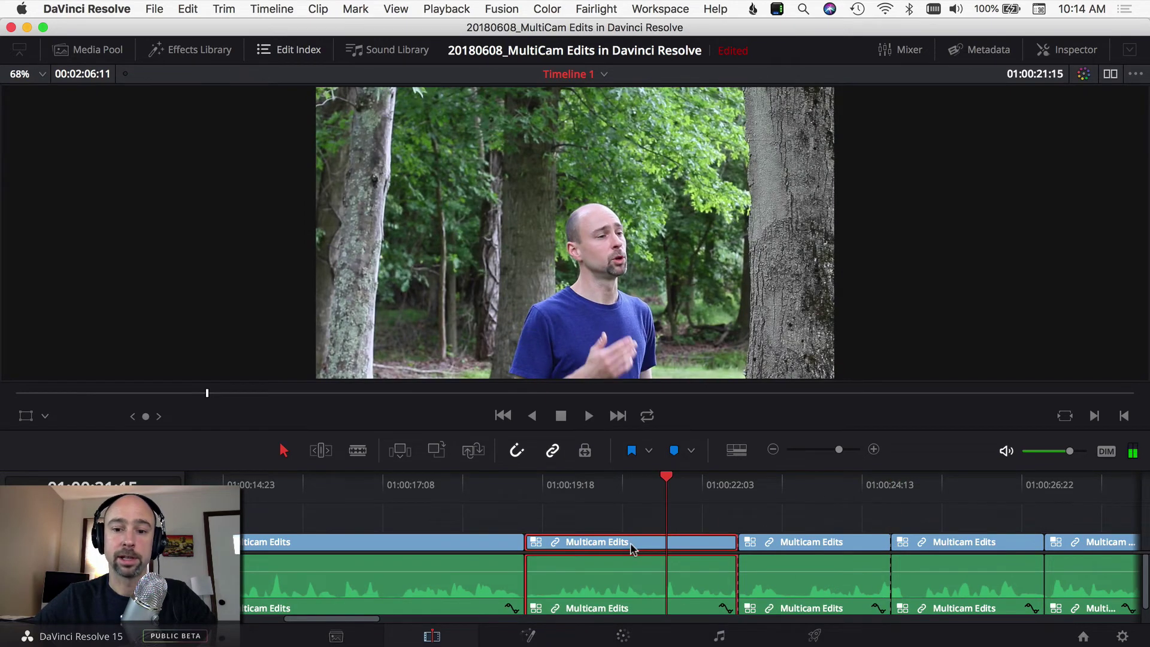
pyautogui.rightClick(632, 547)
pyautogui.moveTo(710, 490)
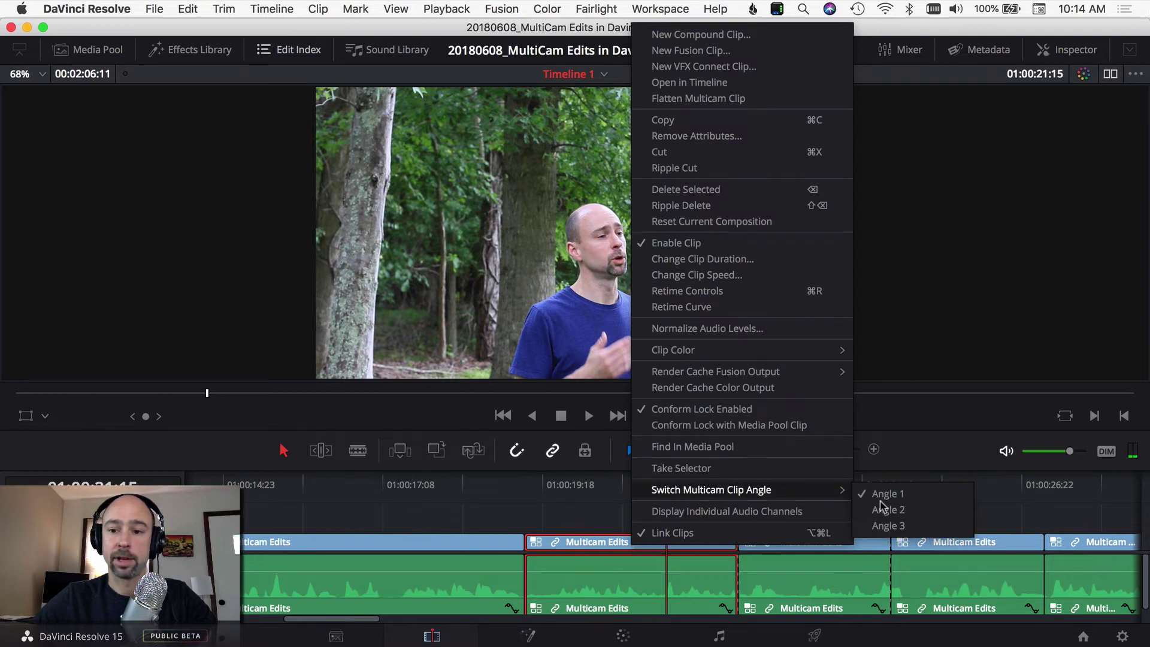
pyautogui.click(880, 508)
# - Roll the following cut seven frames earlier to 01:00:22:10 and review it
pyautogui.click(513, 498)
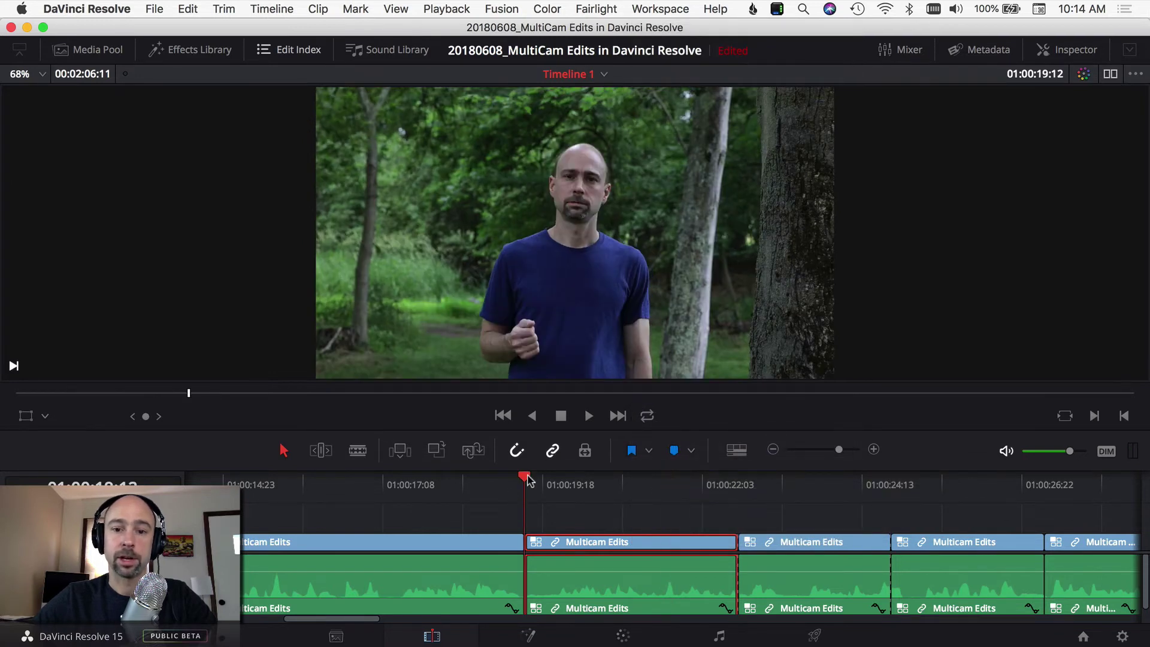
pyautogui.moveTo(527, 479); pyautogui.dragTo(743, 493)
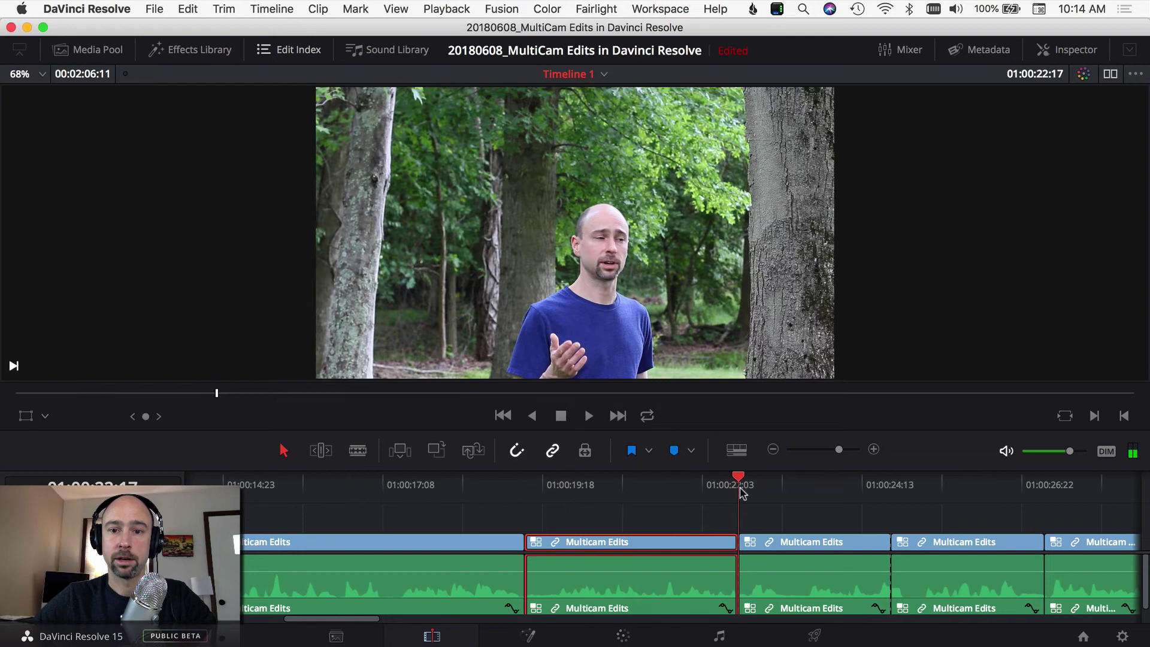
pyautogui.moveTo(744, 493); pyautogui.dragTo(721, 499)
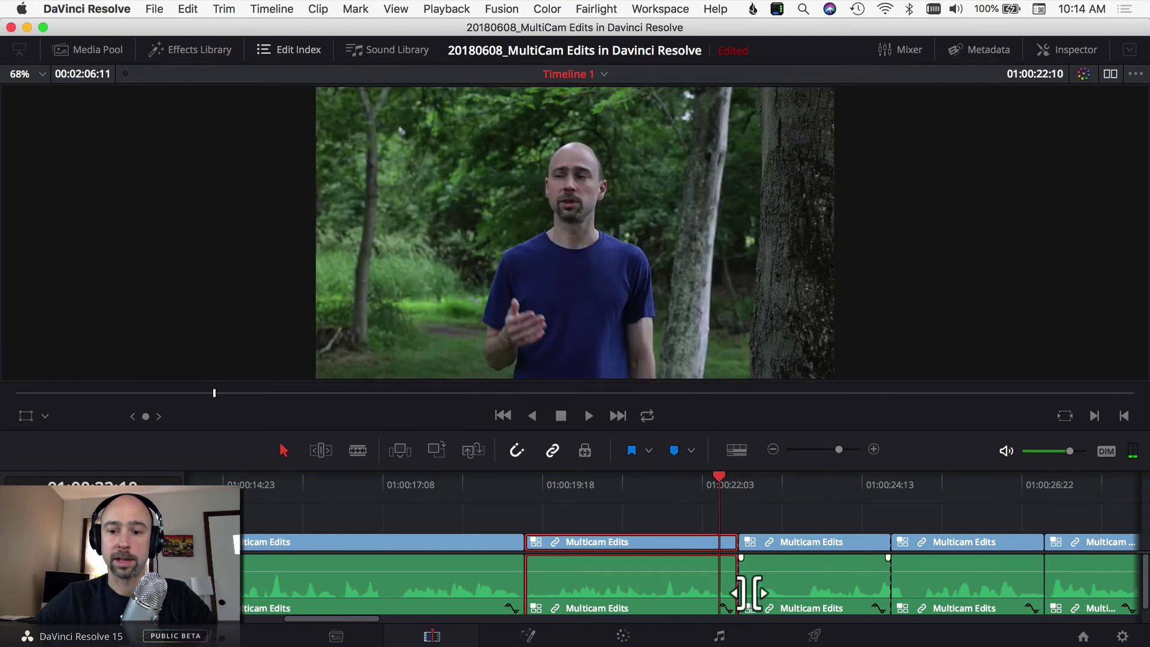
pyautogui.moveTo(749, 593); pyautogui.dragTo(720, 593)
pyautogui.press('space')
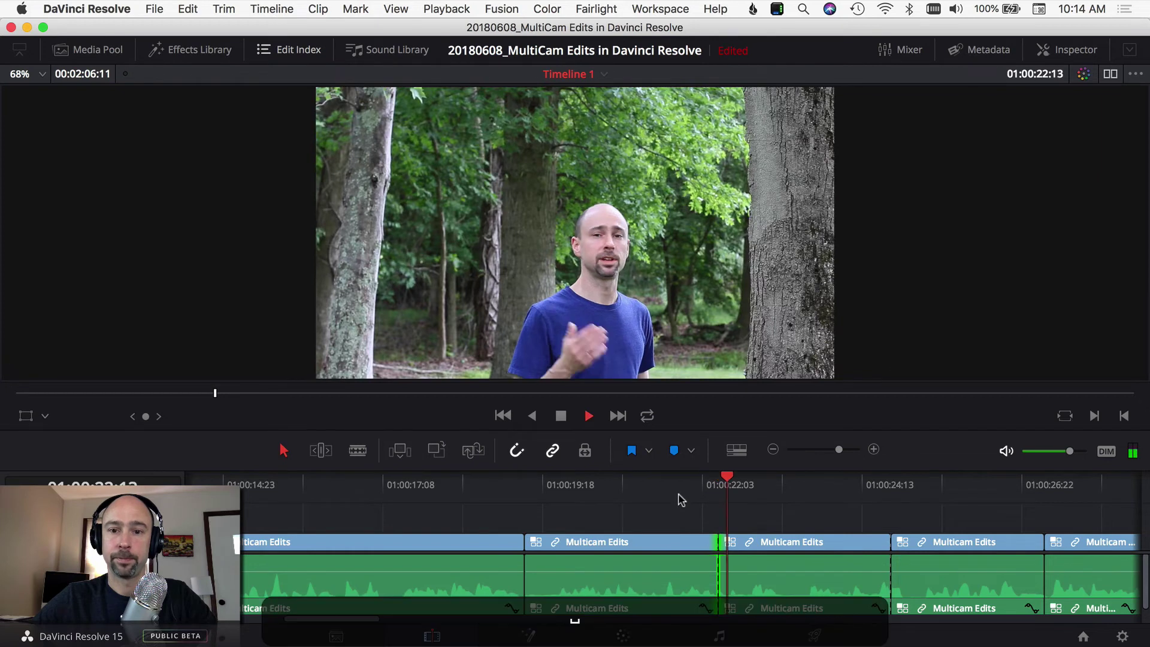
pyautogui.click(766, 479)
pyautogui.moveTo(766, 479); pyautogui.dragTo(731, 482)
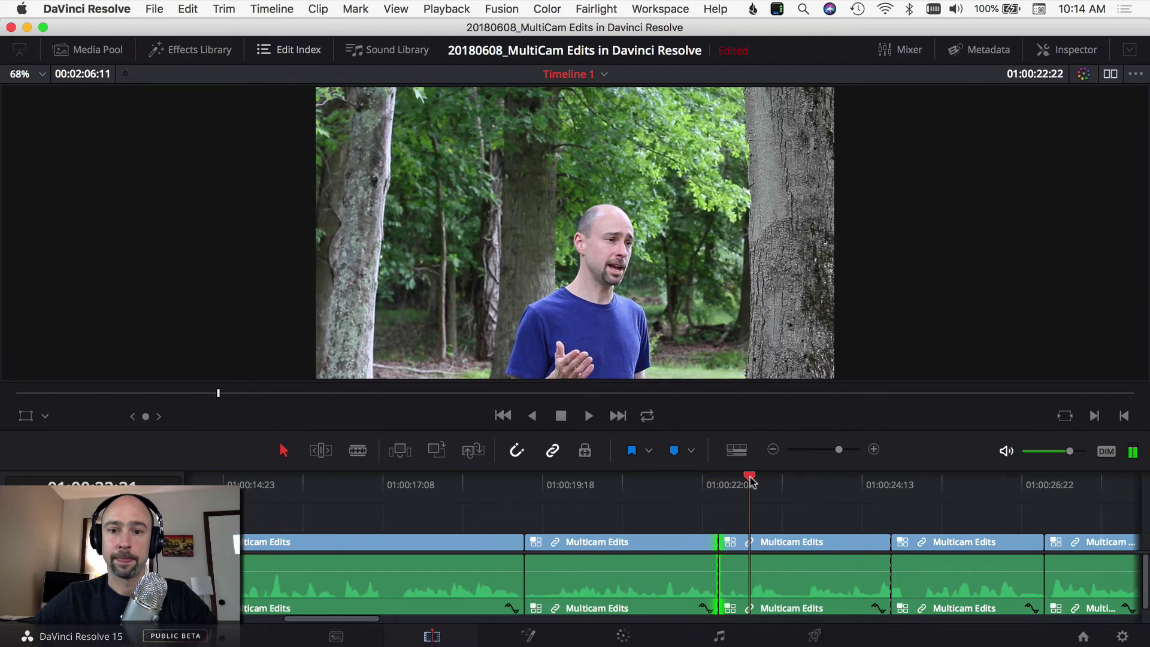
# - Blade the clip a few frames past 01:00:22:15, set the new clip to Angle 2, and blade again
pyautogui.press('Right')
pyautogui.press('Right')
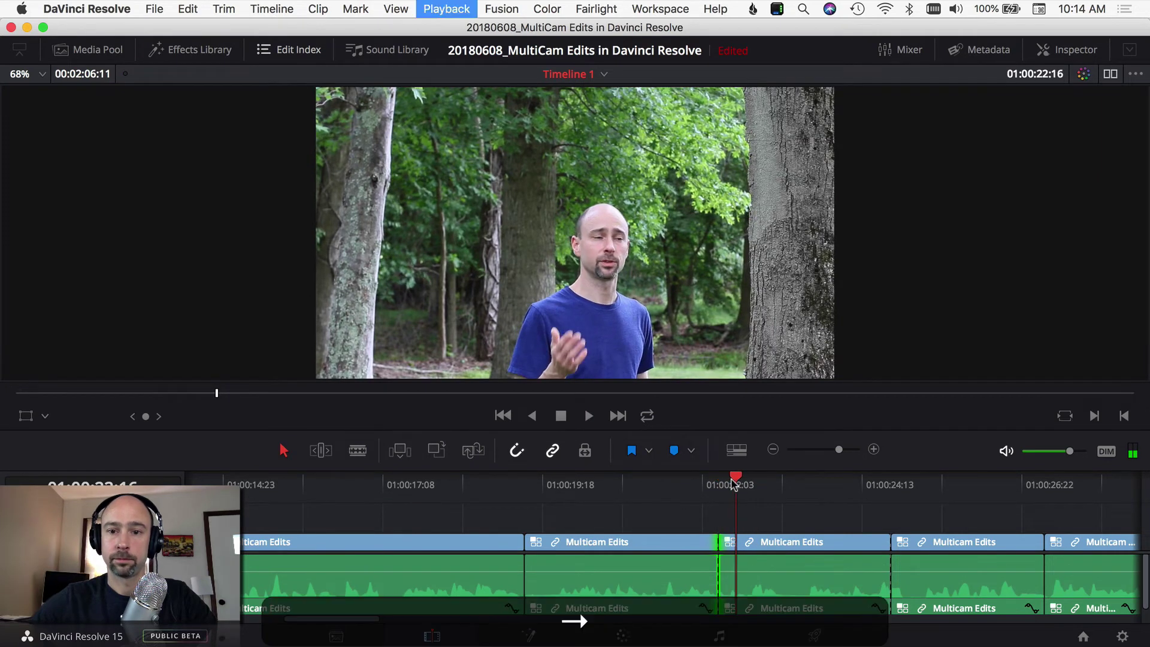
pyautogui.press('Right')
pyautogui.press('Right')
pyautogui.press('Right')
pyautogui.press('Right')
pyautogui.press('Right')
pyautogui.press('Right')
pyautogui.press('Right')
pyautogui.press('Right')
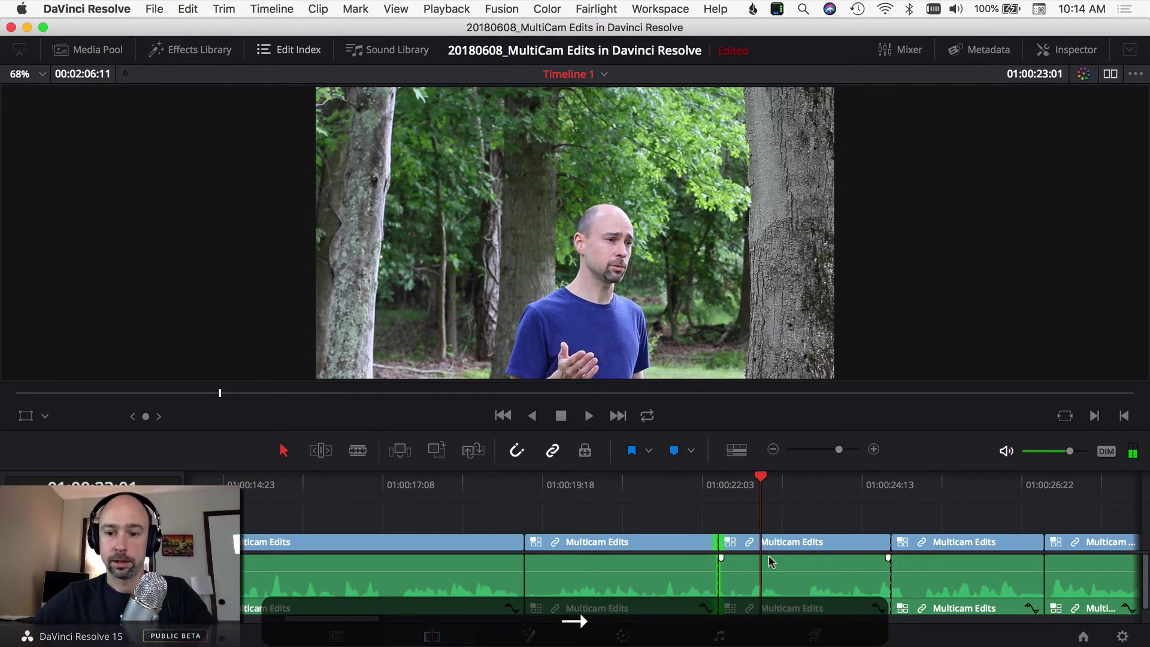
pyautogui.press('super+b')
pyautogui.rightClick(787, 546)
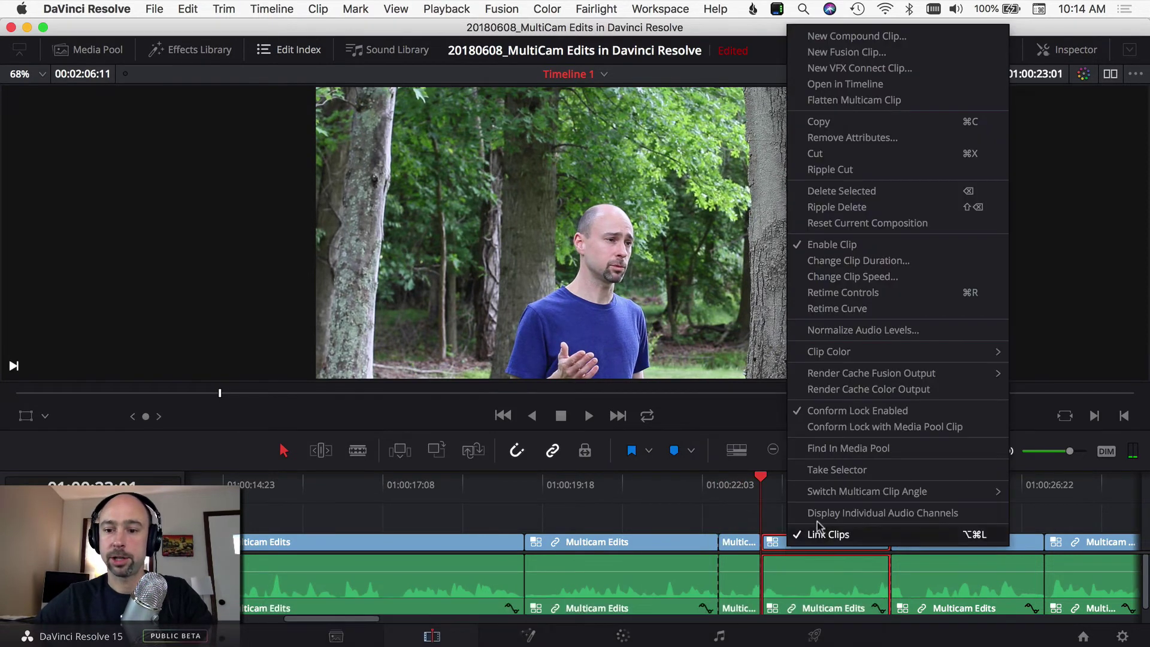
pyautogui.moveTo(866, 491)
pyautogui.click(1042, 513)
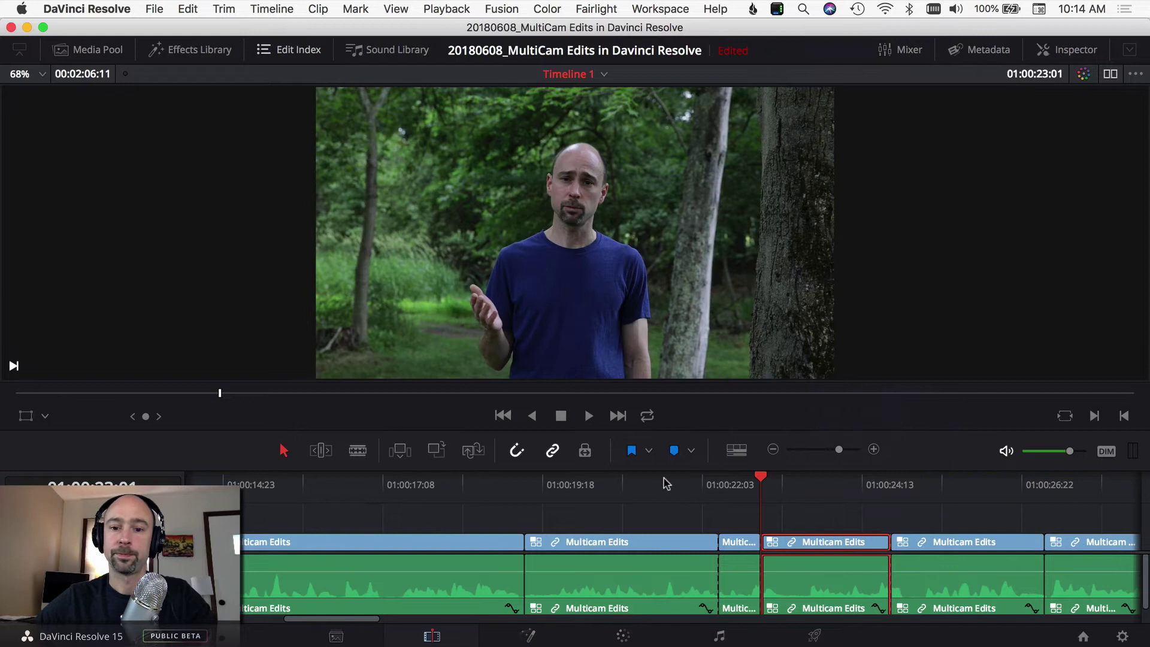
pyautogui.click(615, 483)
pyautogui.press('space')
pyautogui.press('space')
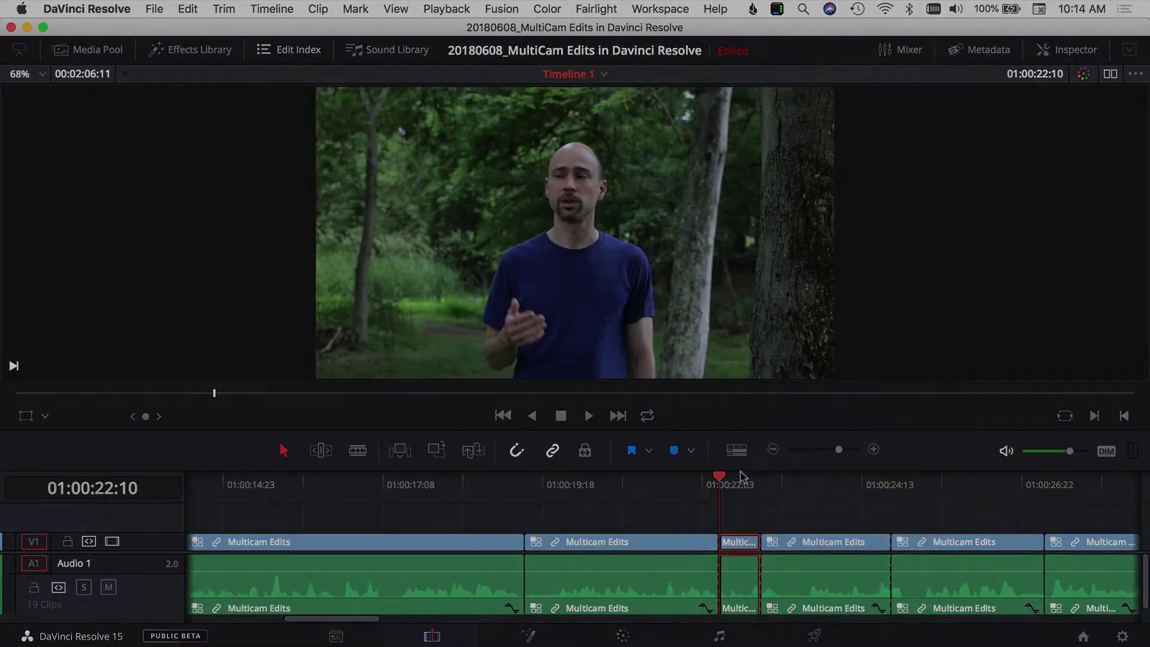
pyautogui.press('super+b')
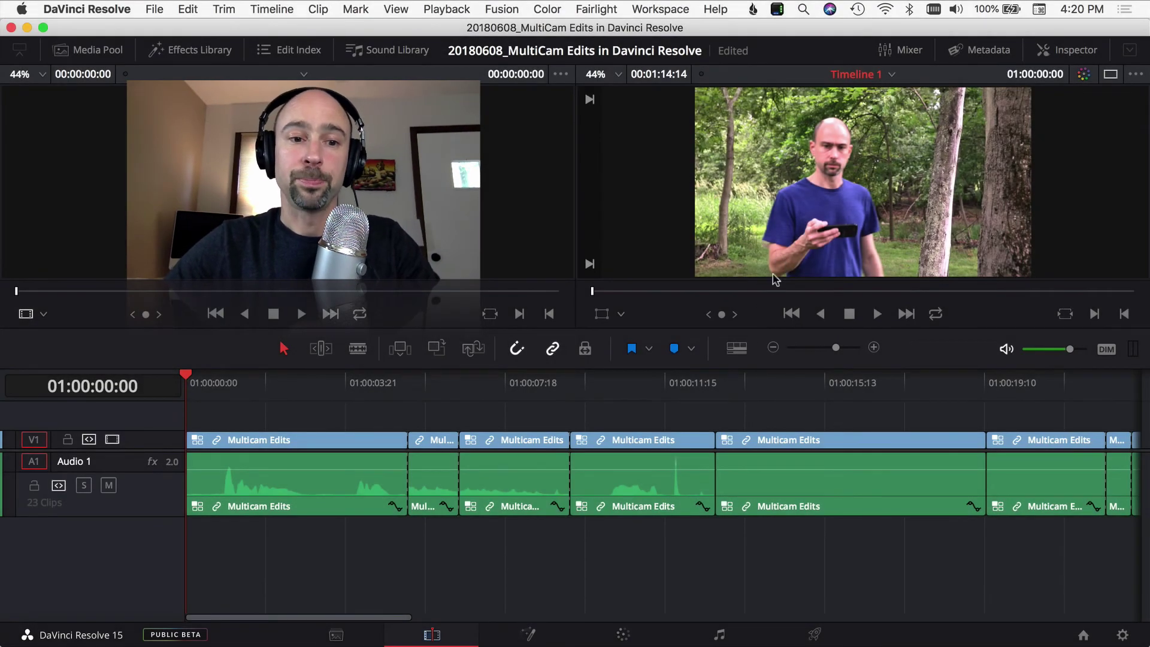
# - Select the opening Multicam Edits clip, video and audio, on the timeline
pyautogui.click(339, 443)
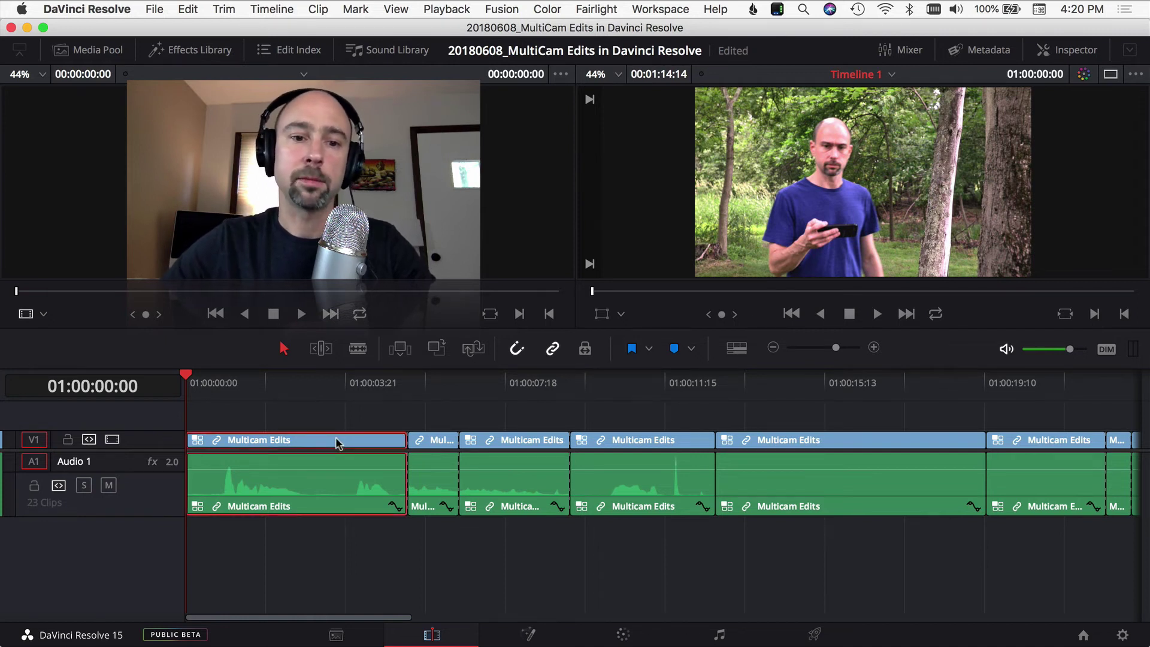
# - Open the first multicam clip as its own timeline and select the Angle 2 audio clip 20180608_5DIV_7745.mov
pyautogui.rightClick(298, 446)
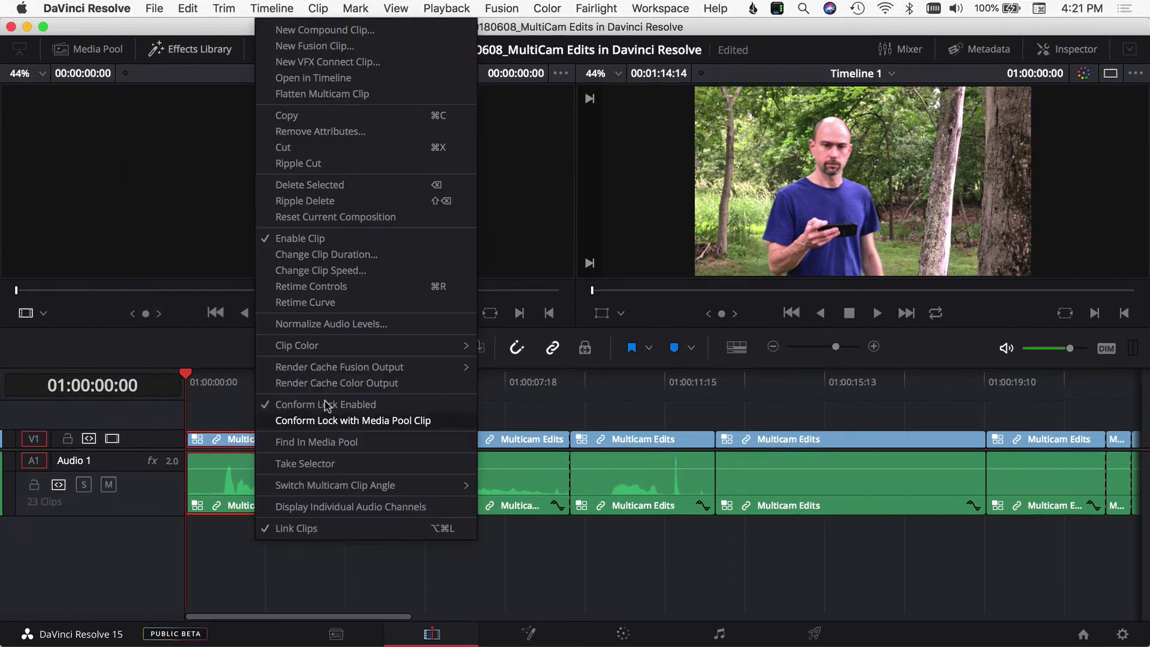
pyautogui.click(339, 79)
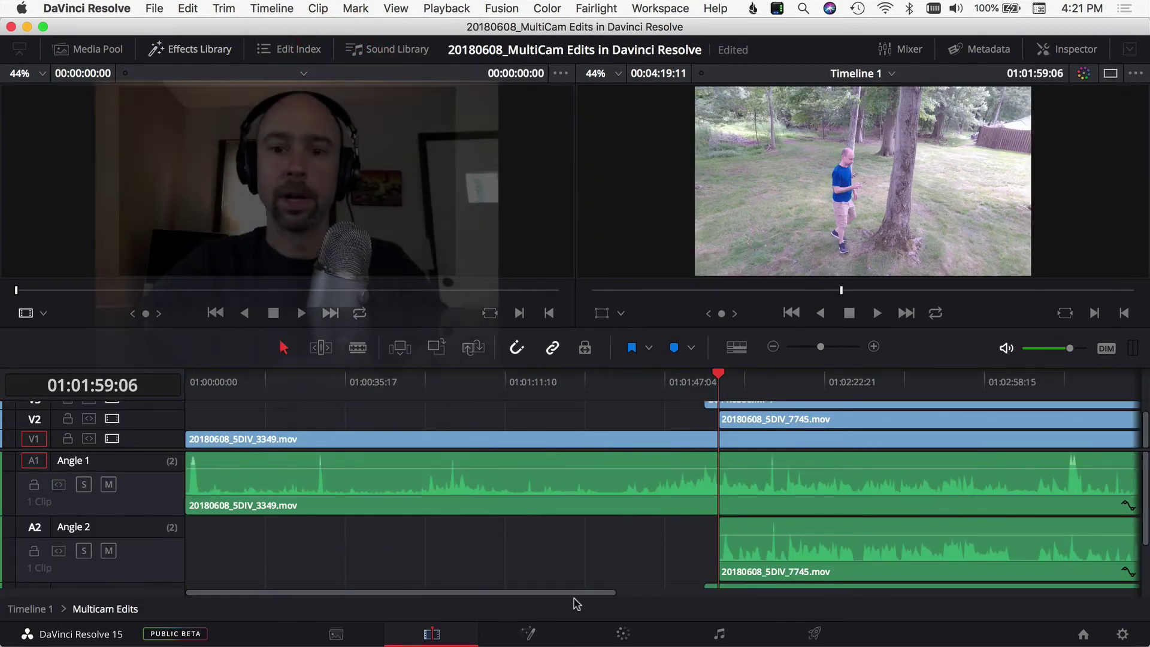
pyautogui.scroll(-2, 709, 488)
pyautogui.scroll(2, 727, 542)
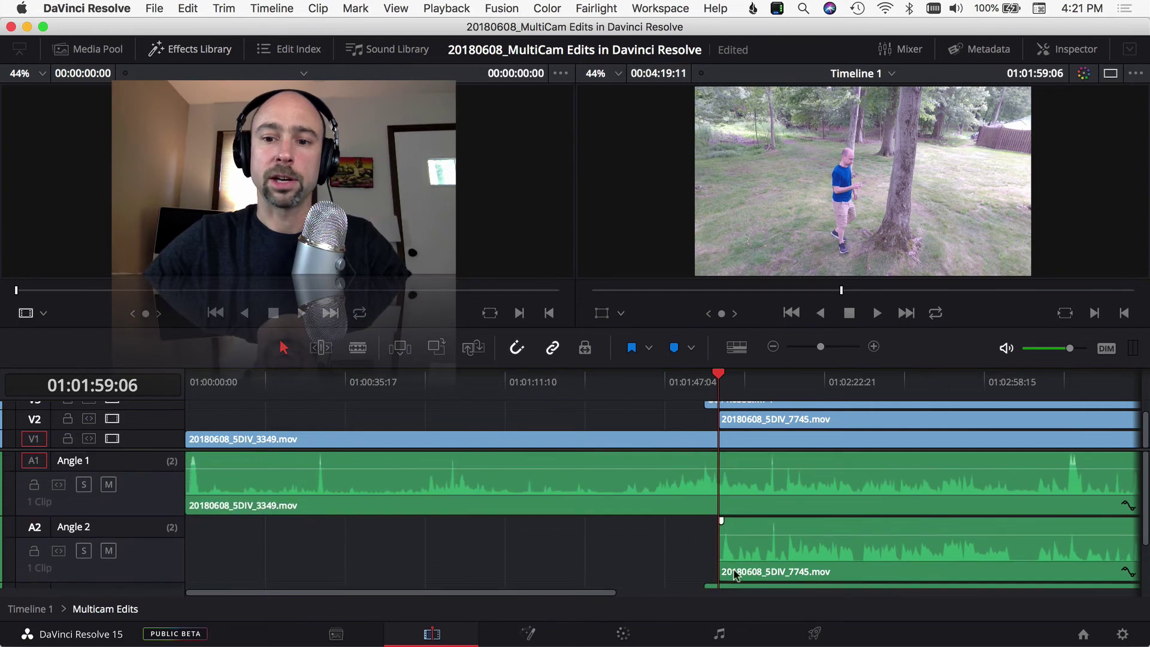
pyautogui.scroll(-1, 736, 548)
pyautogui.click(822, 520)
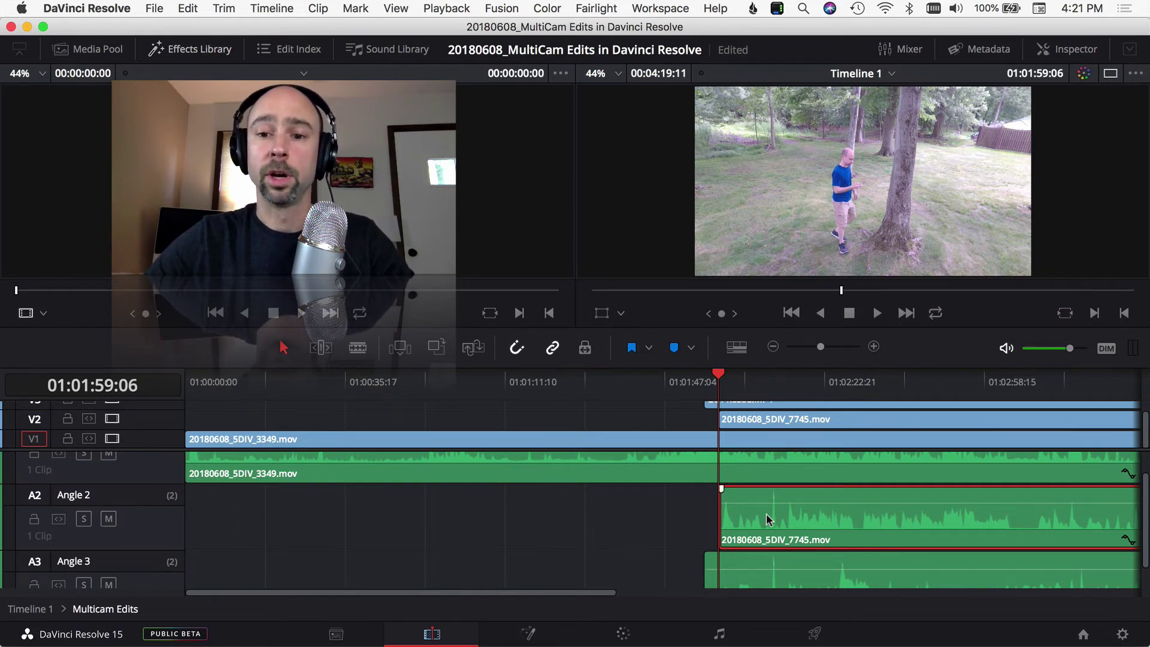
pyautogui.press('super+c')
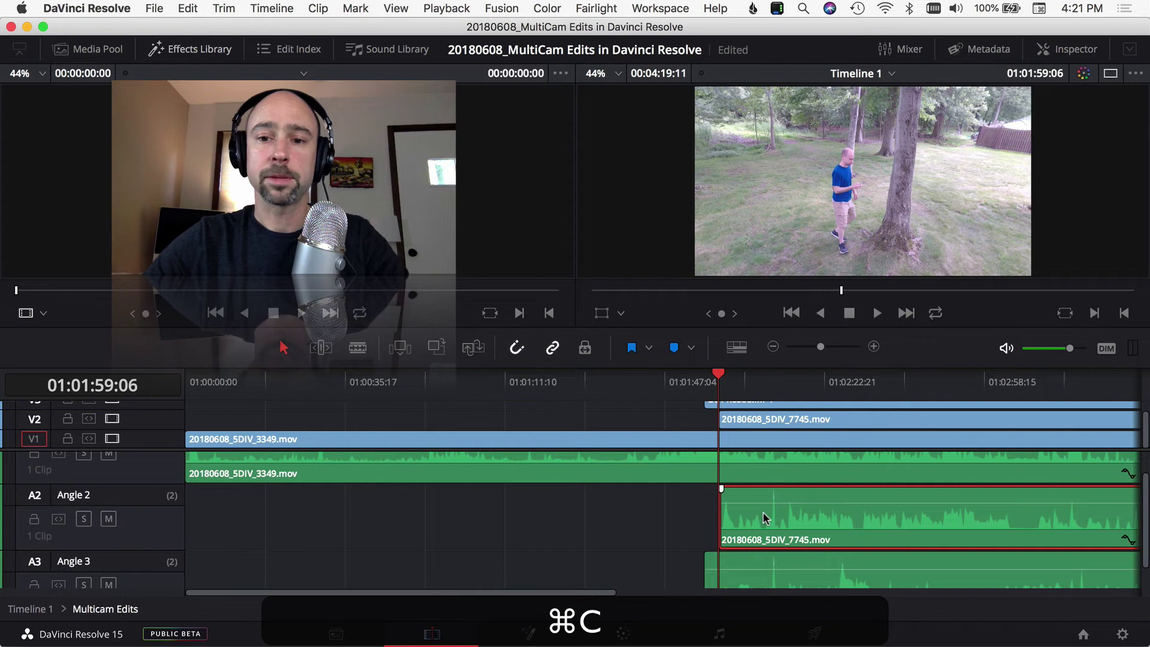
pyautogui.scroll(-2, 280, 568)
pyautogui.rightClick(133, 415)
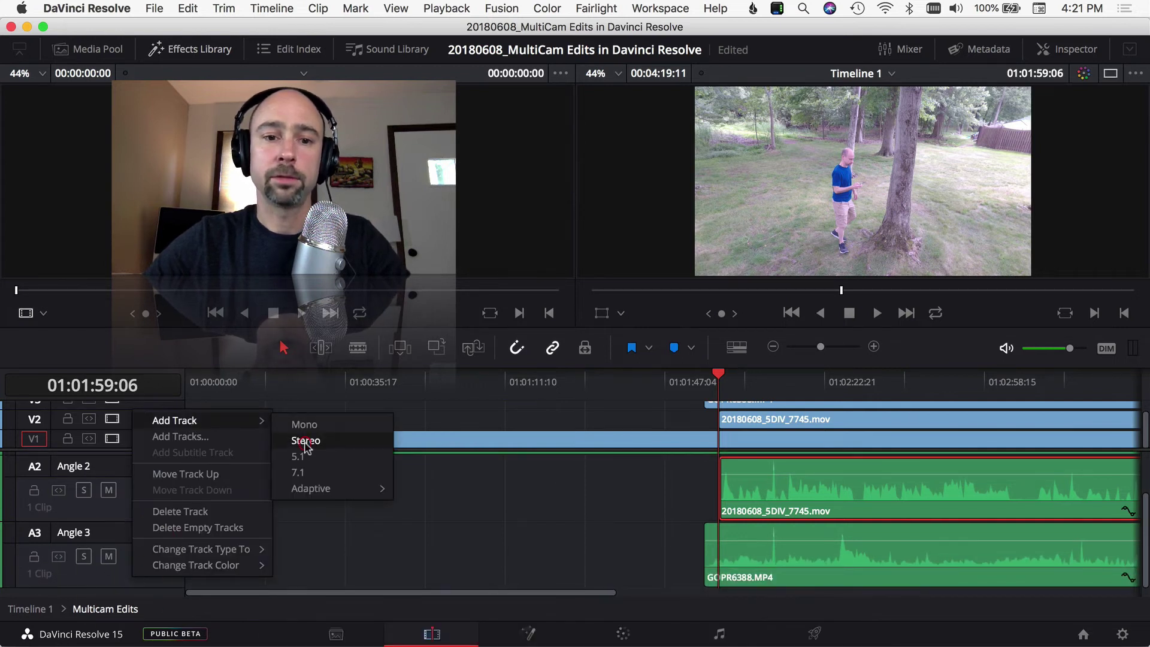
pyautogui.click(305, 441)
pyautogui.scroll(-2, 488, 541)
pyautogui.scroll(2, 706, 479)
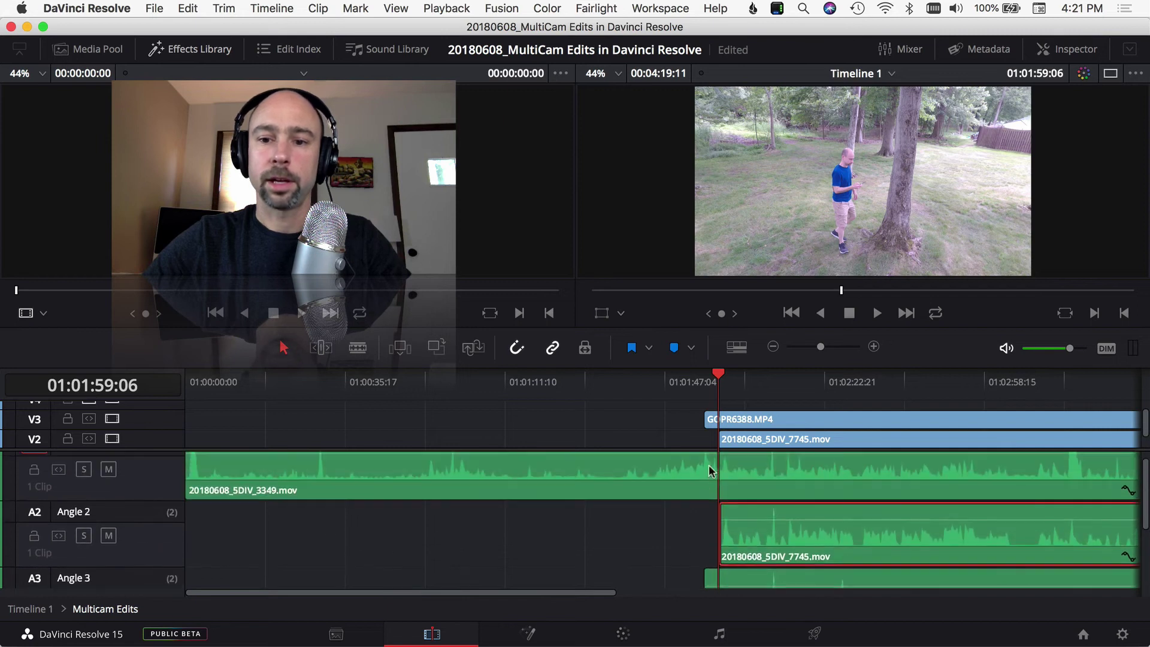
pyautogui.scroll(-2, 723, 527)
pyautogui.click(739, 573)
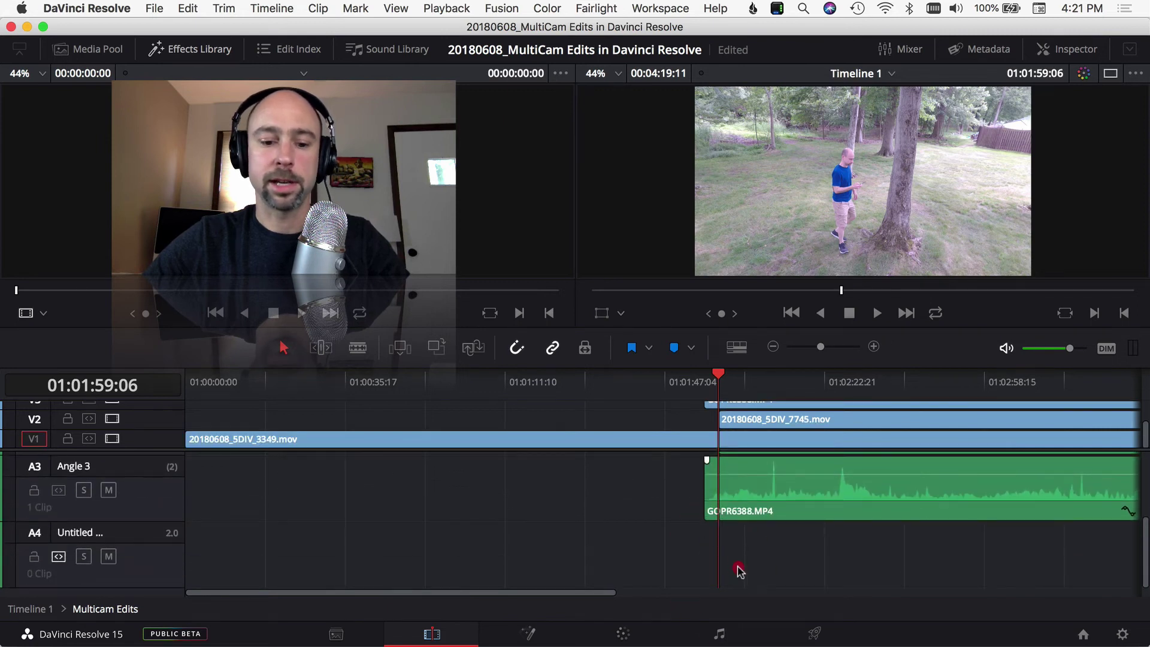
pyautogui.click(739, 572)
pyautogui.press('super+v')
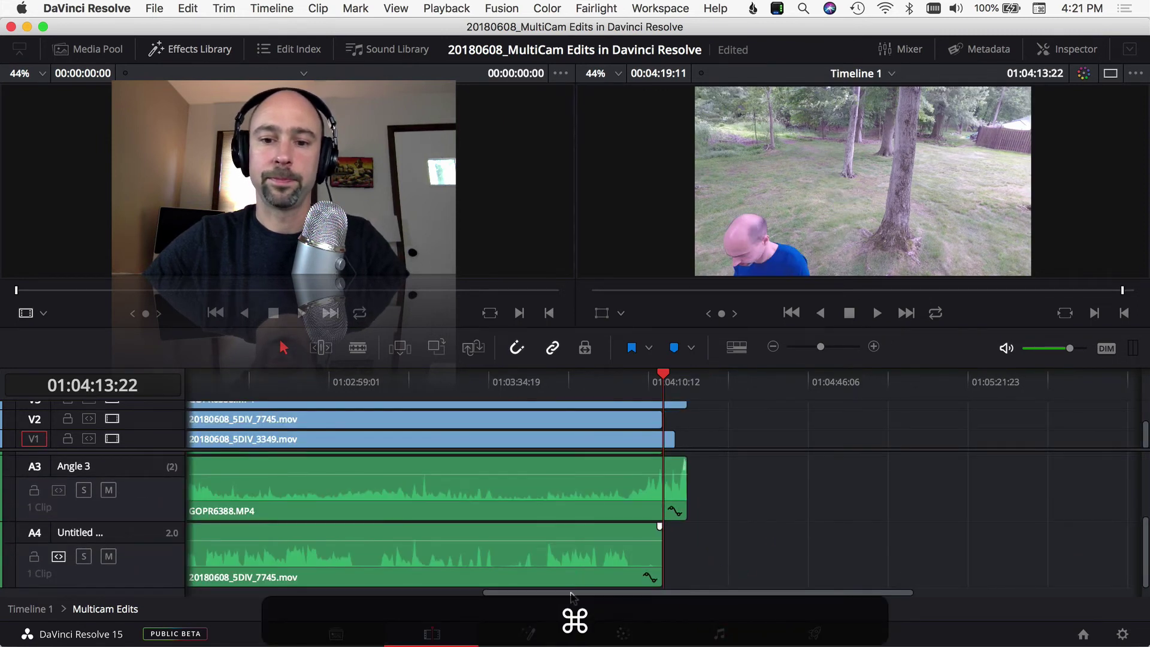
pyautogui.moveTo(580, 592); pyautogui.dragTo(204, 593)
pyautogui.doubleClick(84, 533)
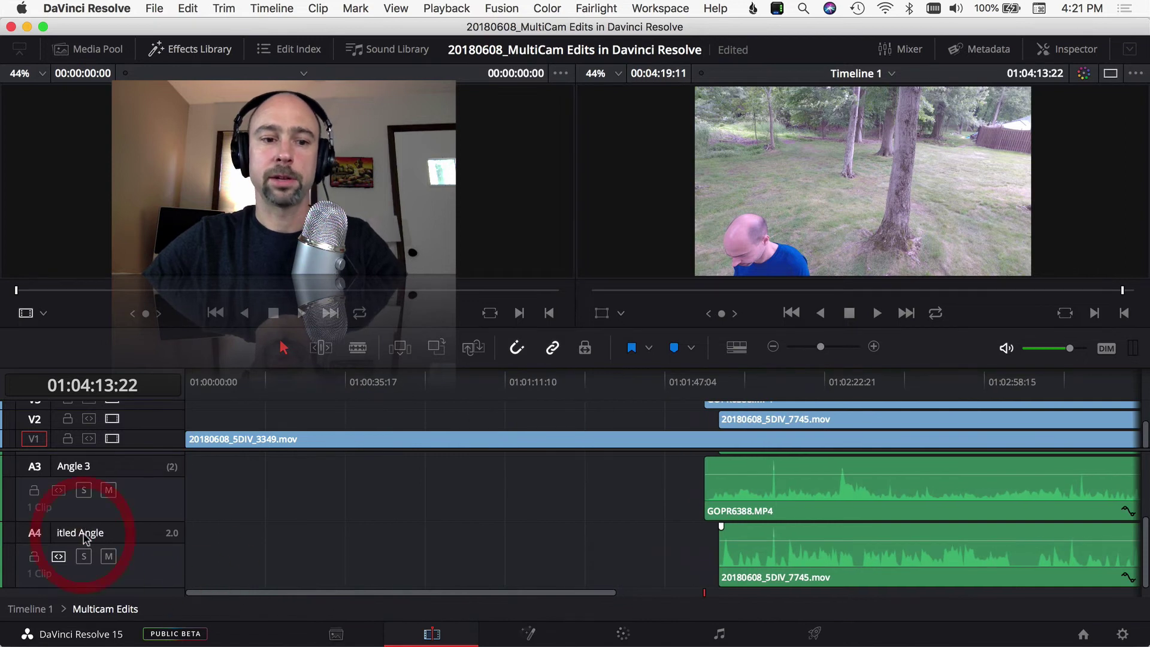
pyautogui.press('super+a')
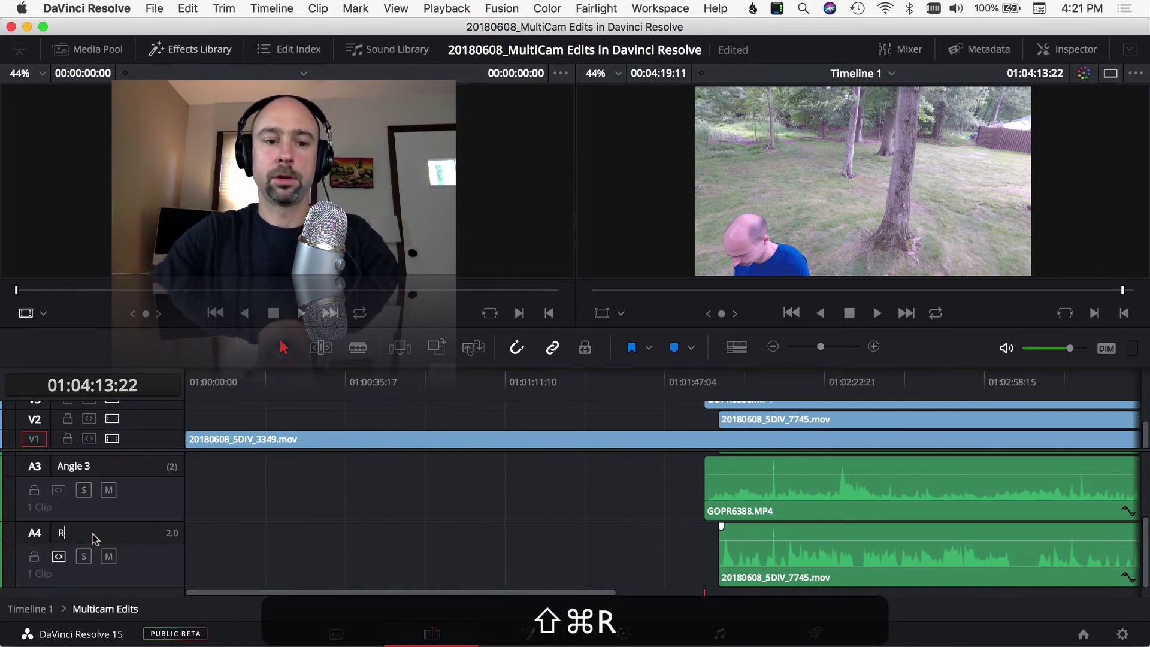
pyautogui.write('Rode Lav')
pyautogui.press('Return')
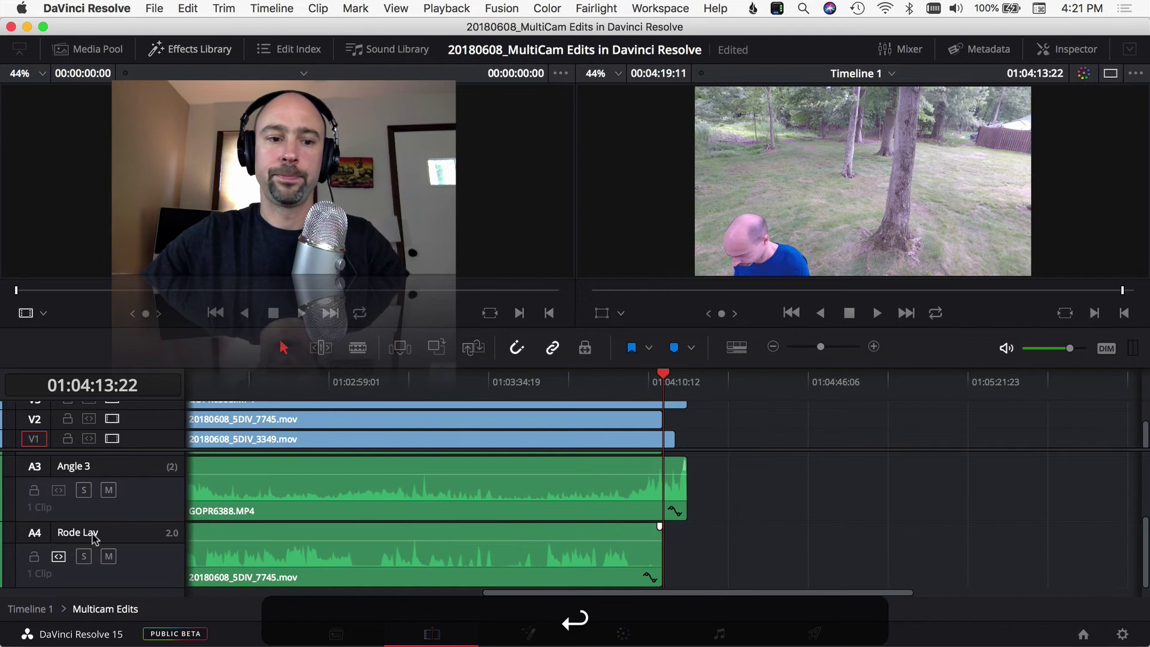
pyautogui.moveTo(527, 595); pyautogui.dragTo(243, 620)
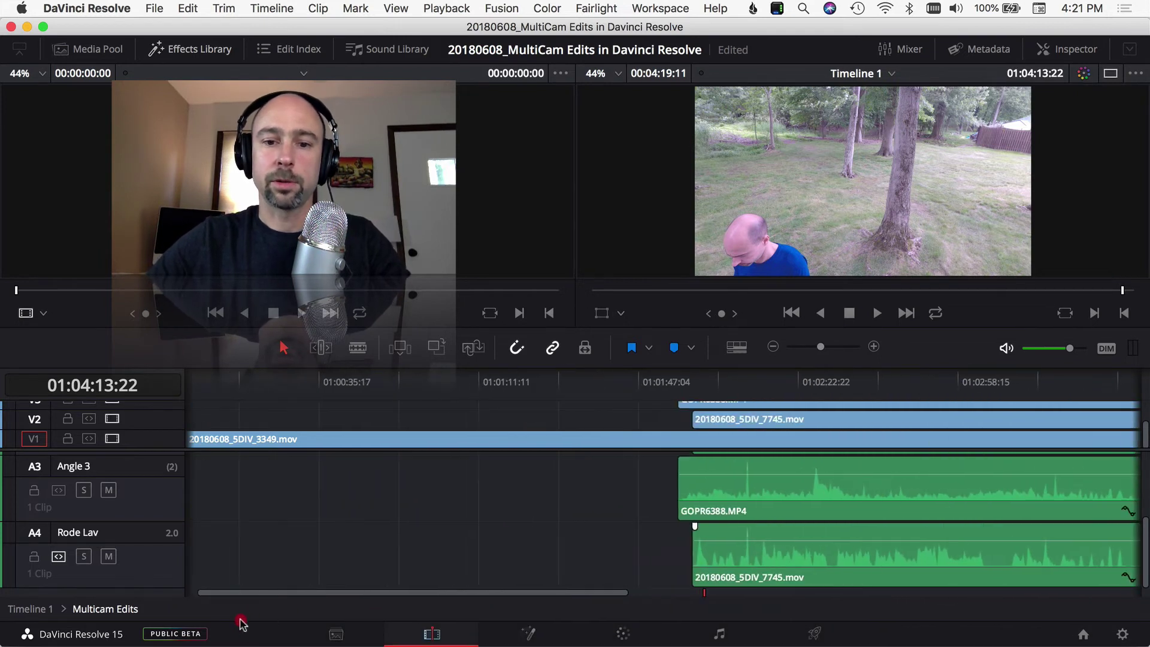
pyautogui.scroll(1, 781, 510)
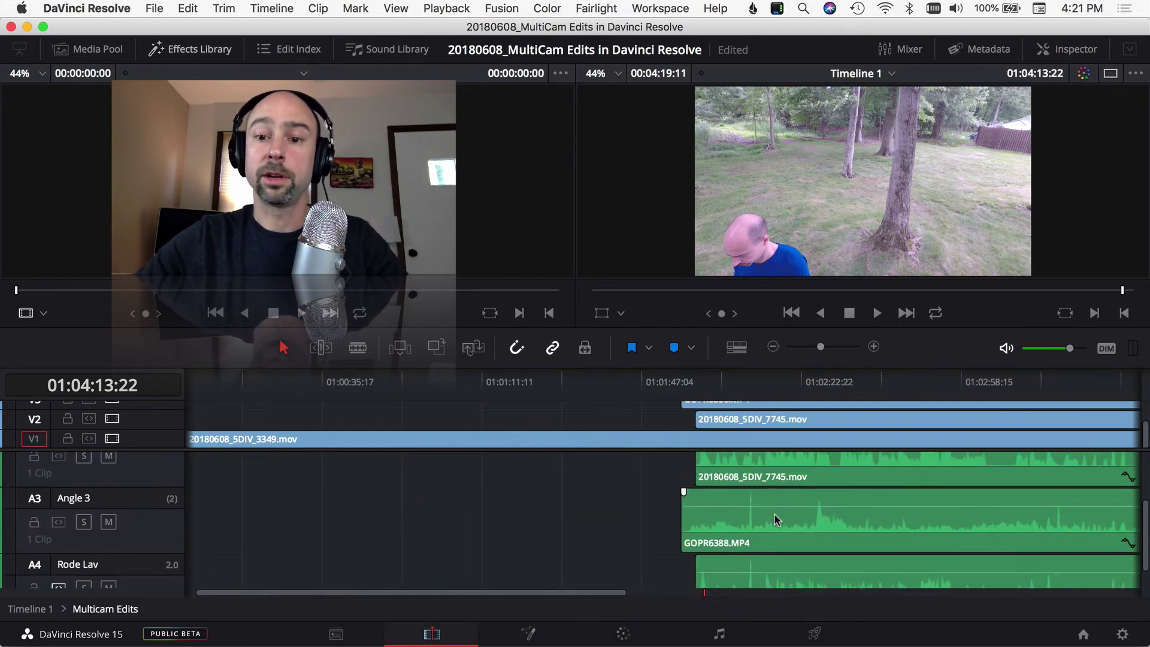
pyautogui.scroll(3, 778, 512)
pyautogui.scroll(1, 774, 514)
pyautogui.click(765, 490)
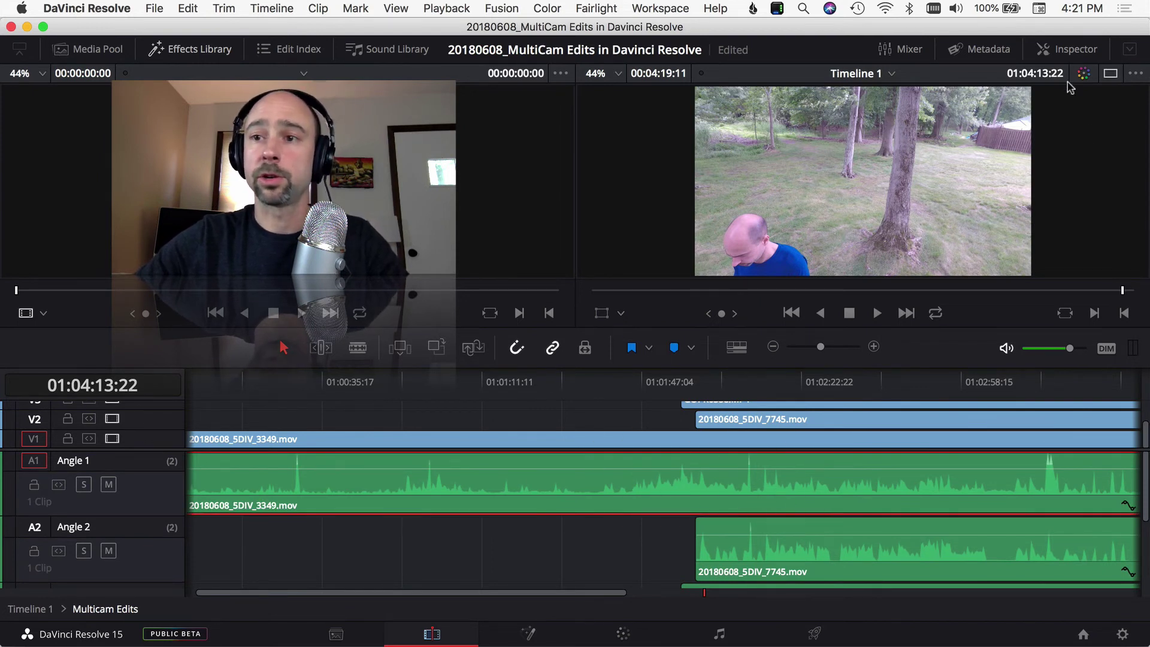
# - Set the Angle 1, Angle 2 and Angle 3 (GOPR6388.MP4) audio clips to -100 volume
pyautogui.click(1067, 49)
pyautogui.moveTo(1026, 132); pyautogui.dragTo(958, 131)
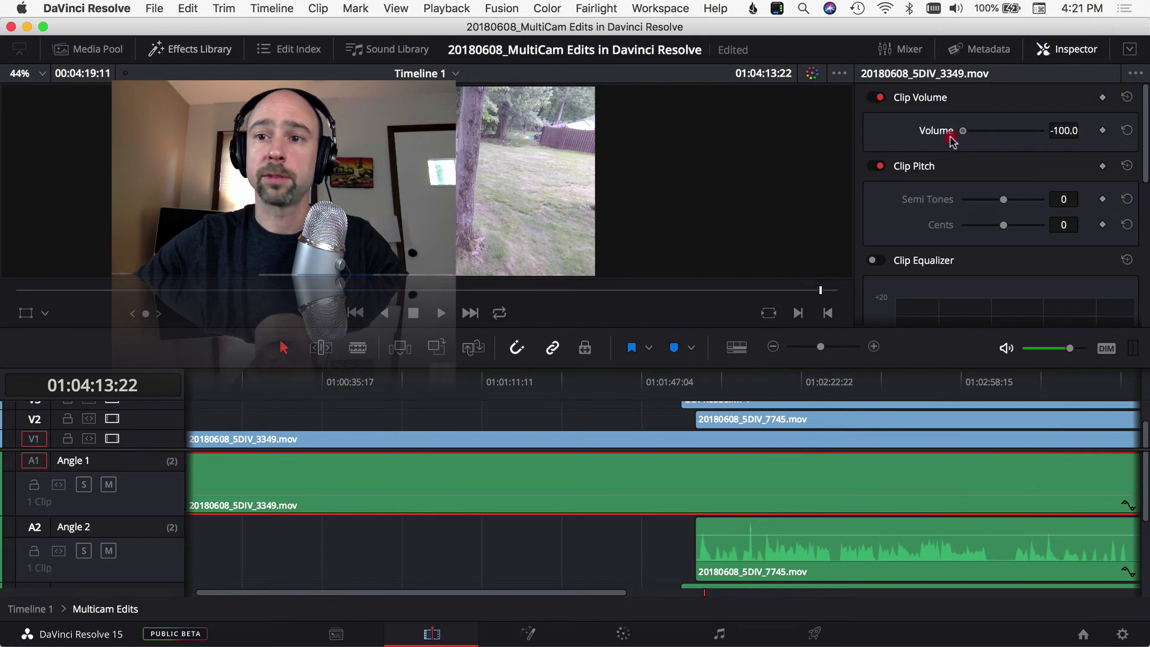
pyautogui.click(749, 552)
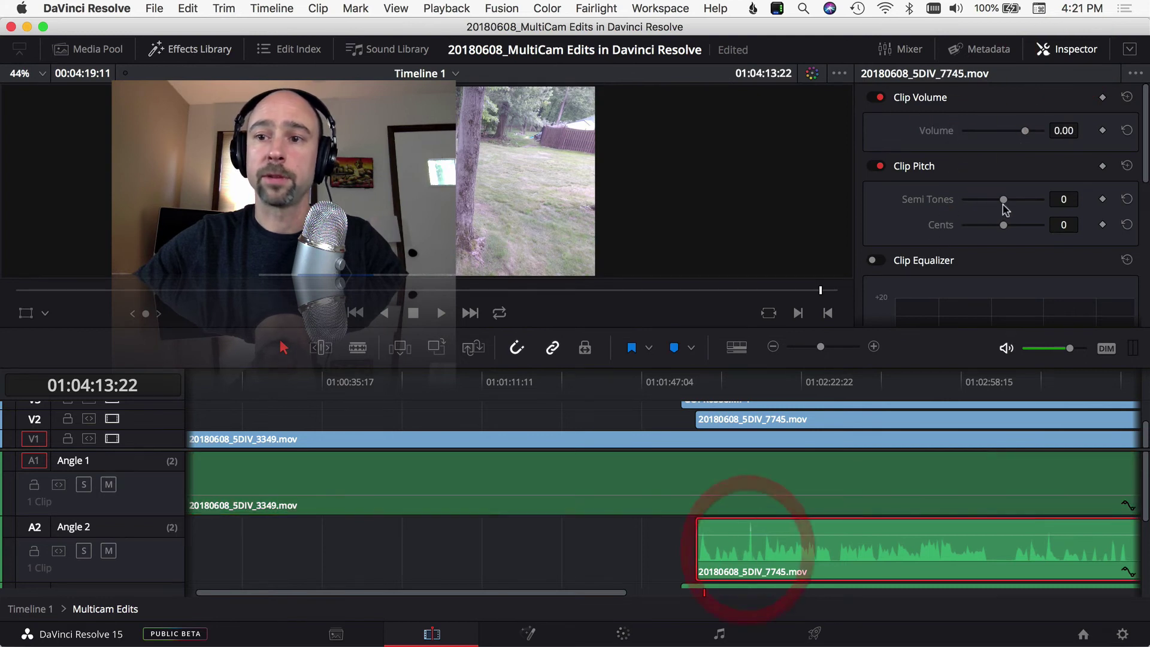
pyautogui.moveTo(1024, 131); pyautogui.dragTo(925, 138)
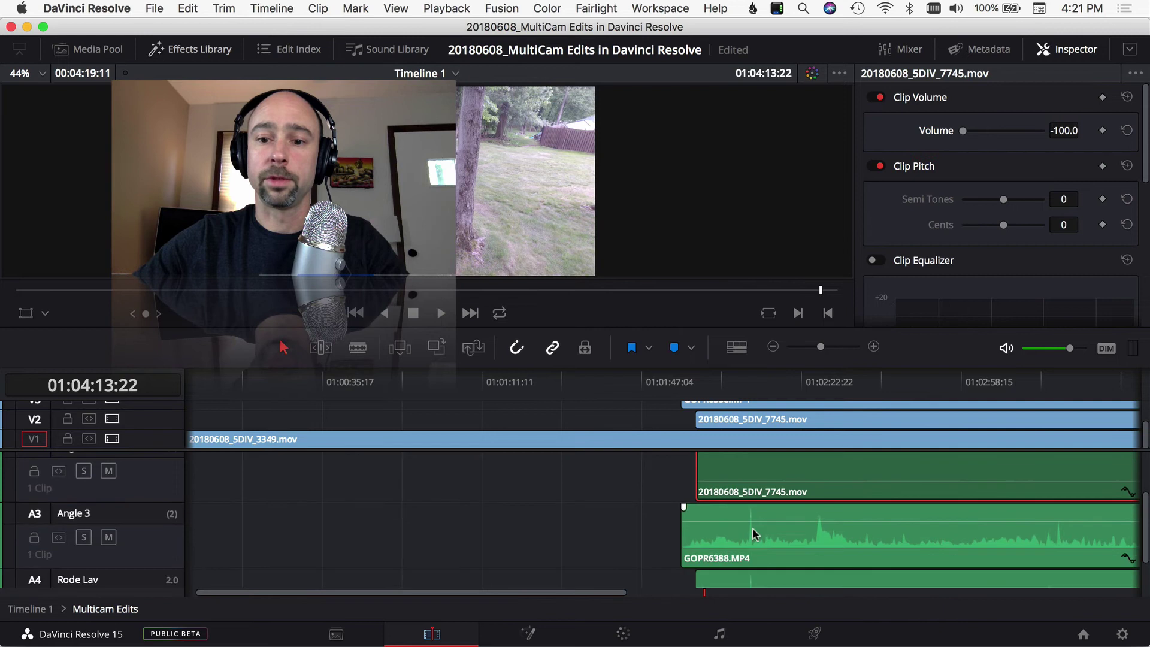
pyautogui.scroll(-3, 752, 531)
pyautogui.click(755, 534)
pyautogui.moveTo(1024, 131); pyautogui.dragTo(1028, 133)
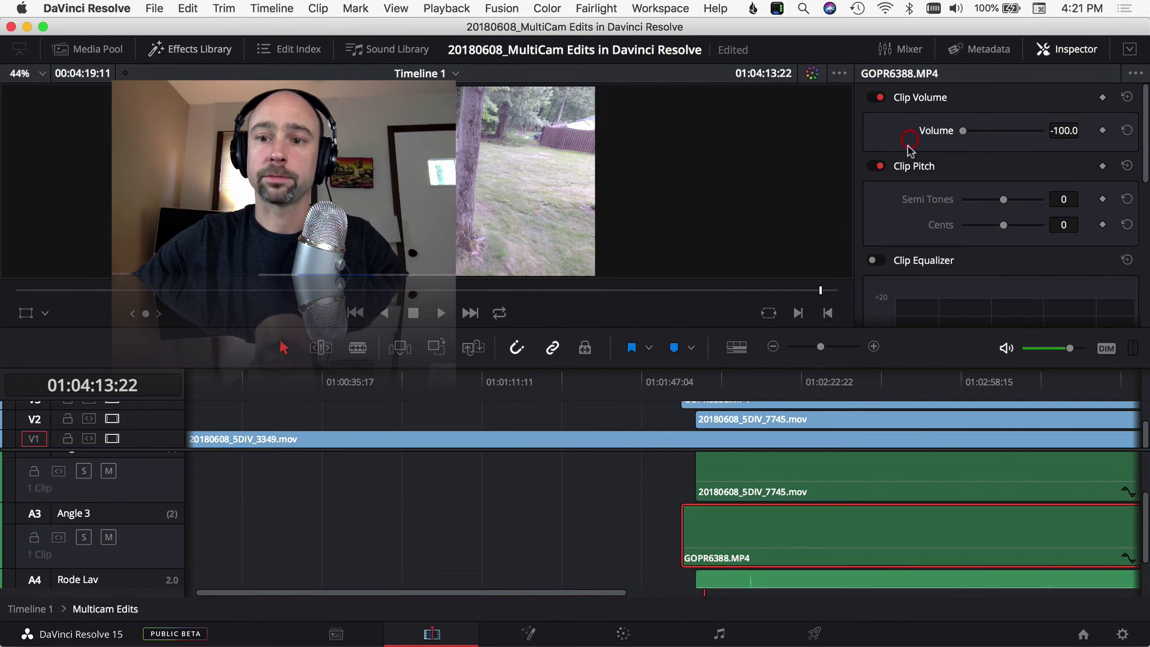
# - Confirm the Rode Lav clip stays at 0.00 volume and save the project
pyautogui.scroll(-2, 820, 556)
pyautogui.click(813, 561)
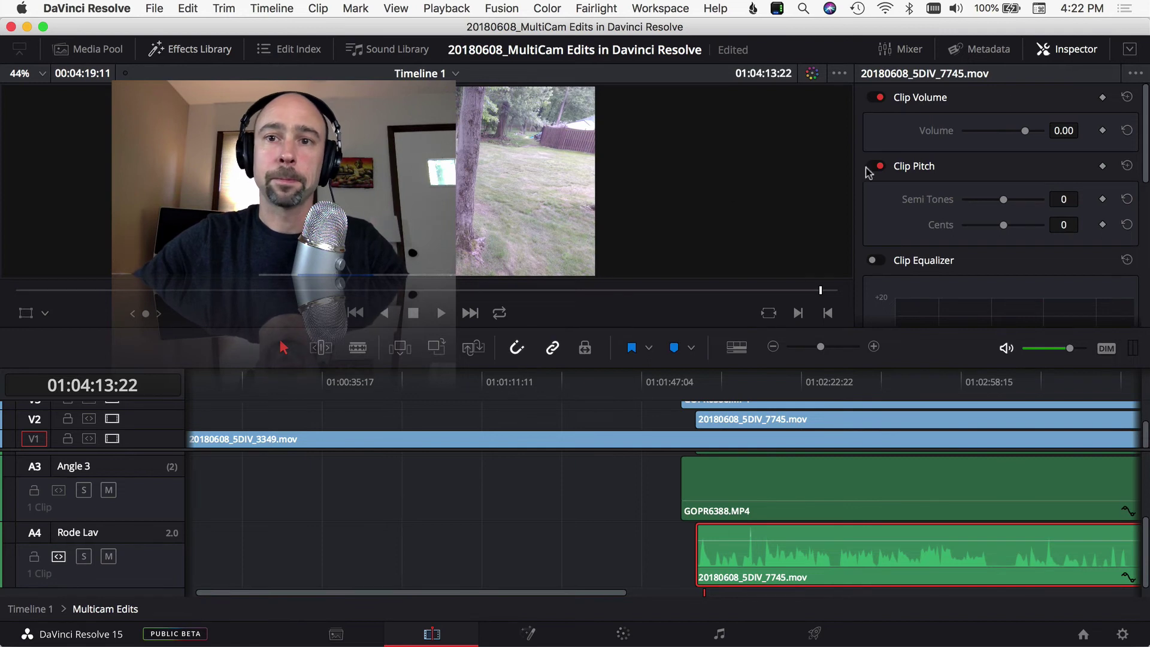
pyautogui.press('super+s')
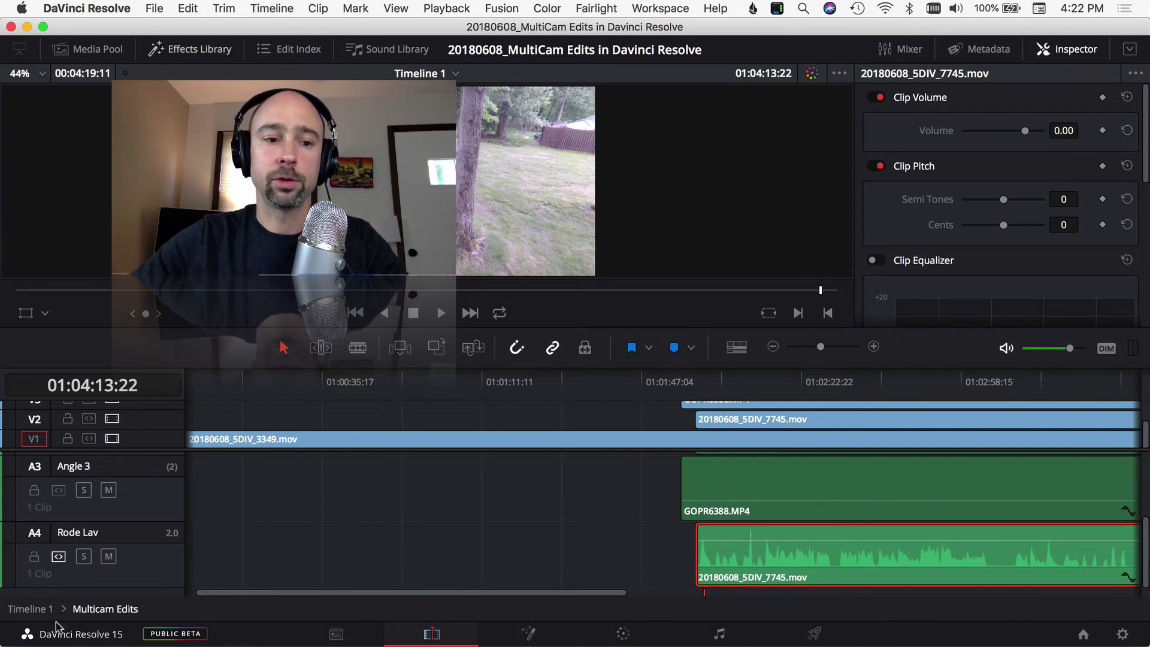
# - Return to Timeline 1 and select the first four multicam clips
pyautogui.click(30, 609)
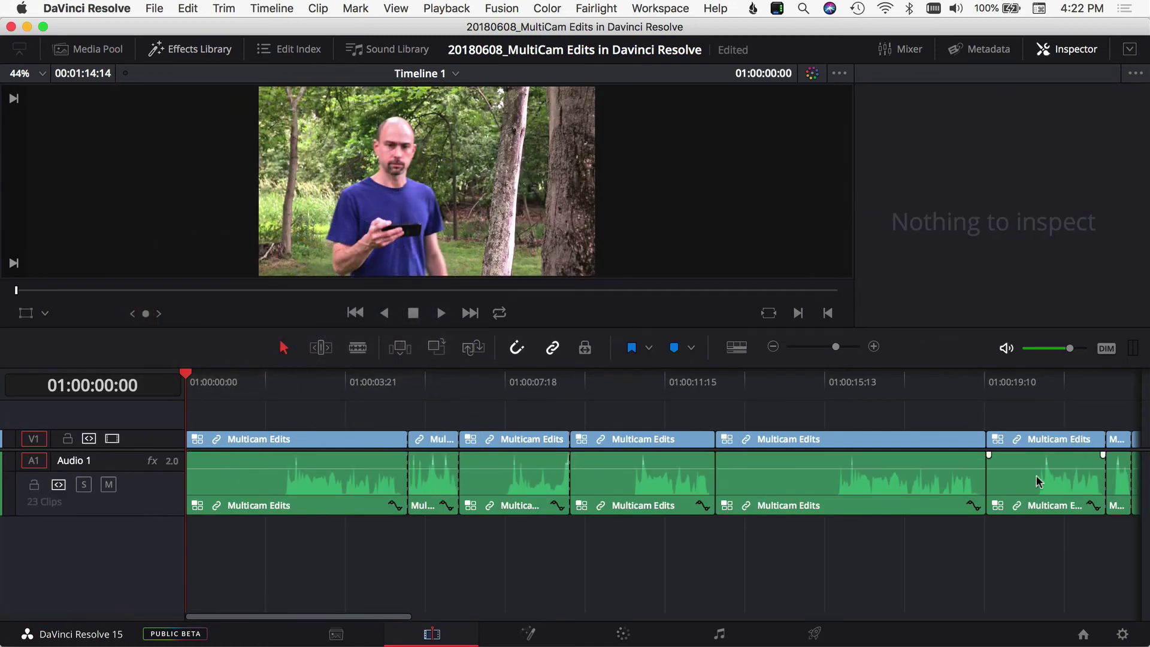
pyautogui.click(316, 440)
pyautogui.click(434, 472)
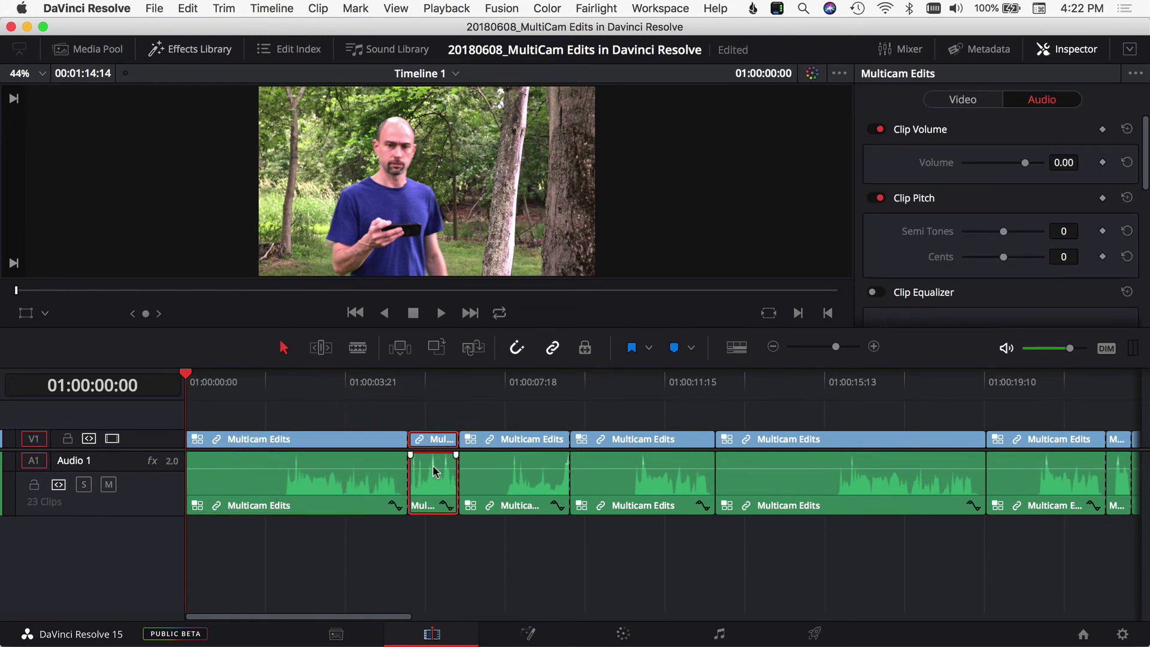
pyautogui.click(494, 446)
pyautogui.click(606, 442)
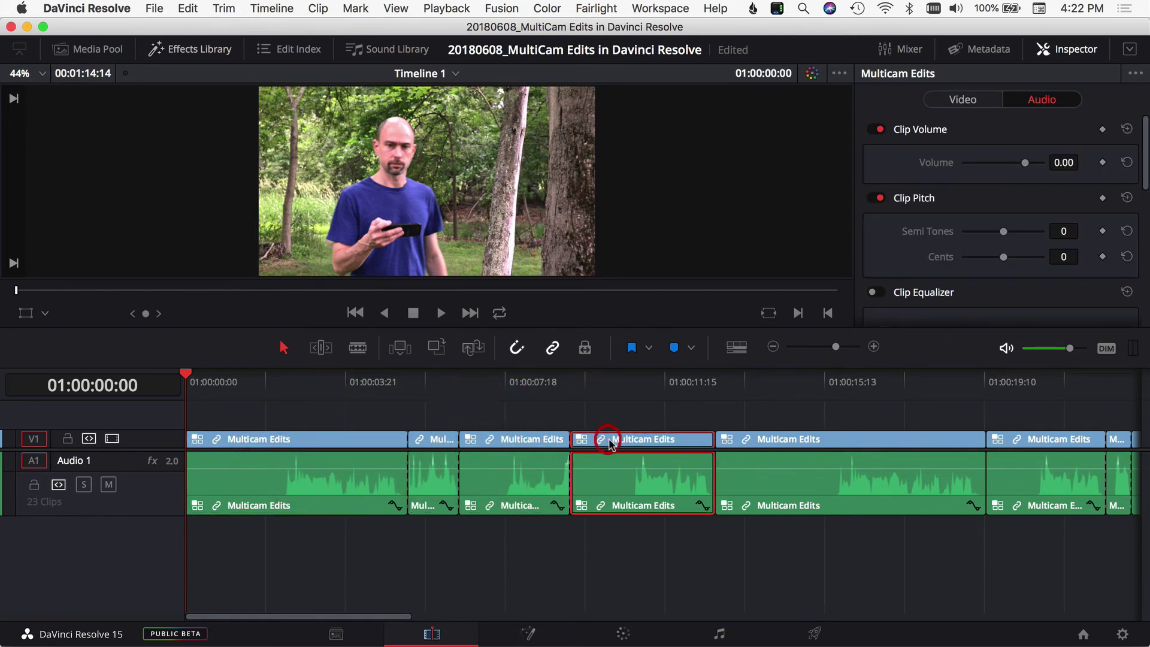
pyautogui.click(280, 484)
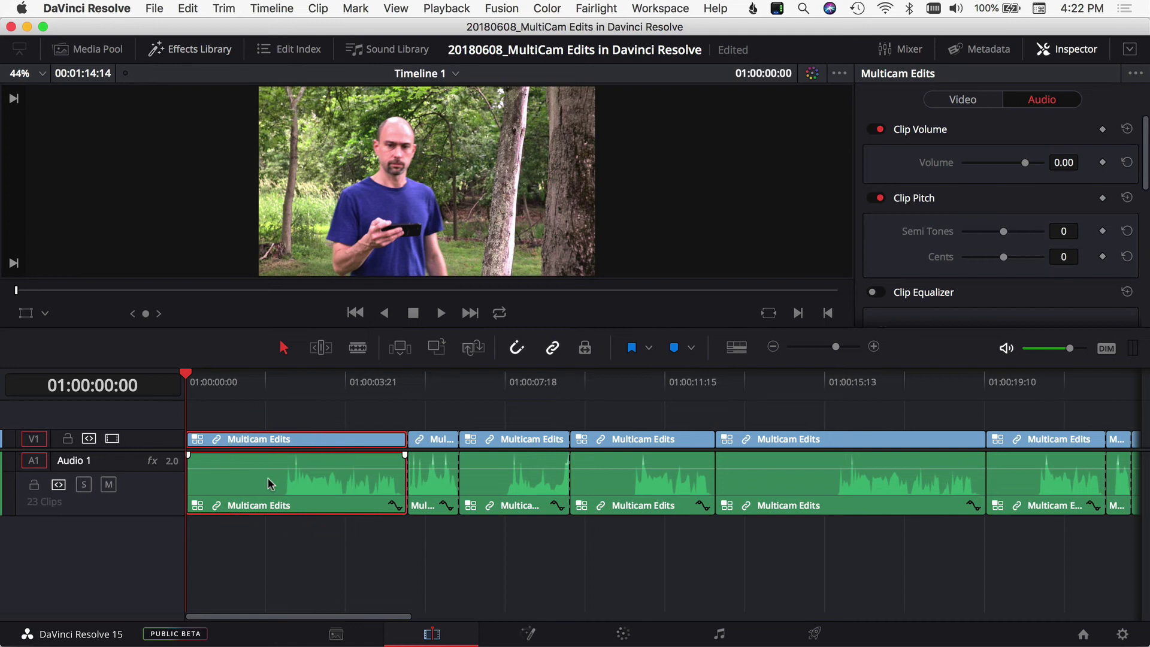
pyautogui.click(268, 484)
# - Switch the audio of clips one through four to the Rode Lav angle and play back the edit
pyautogui.rightClick(267, 482)
pyautogui.moveTo(347, 428)
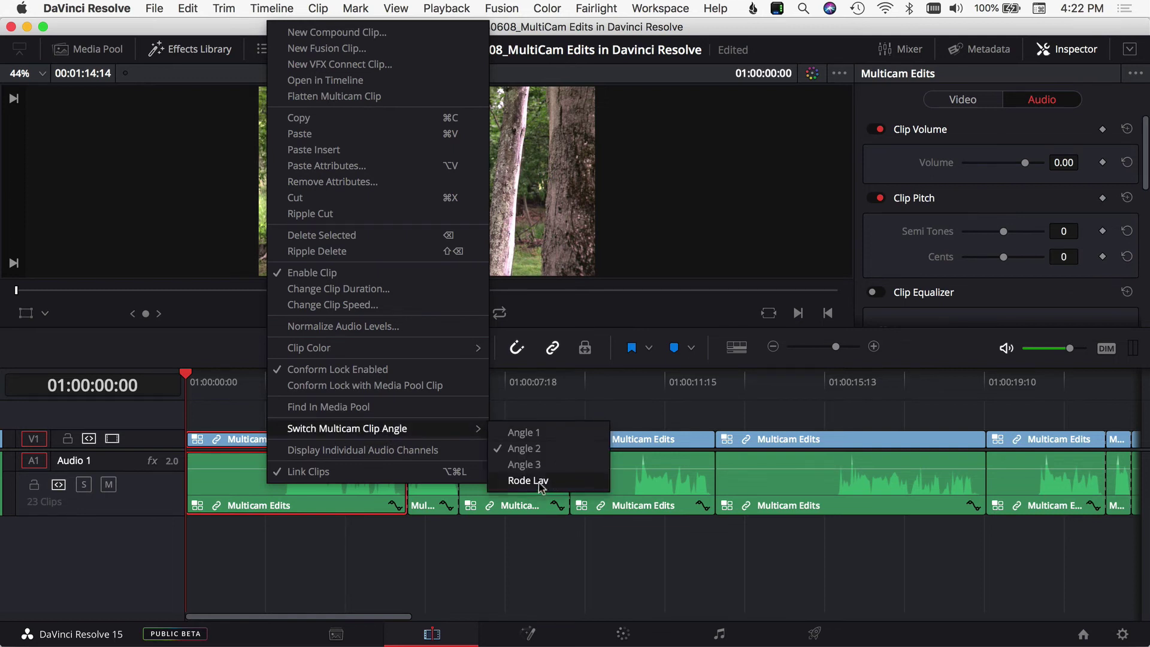
pyautogui.click(527, 481)
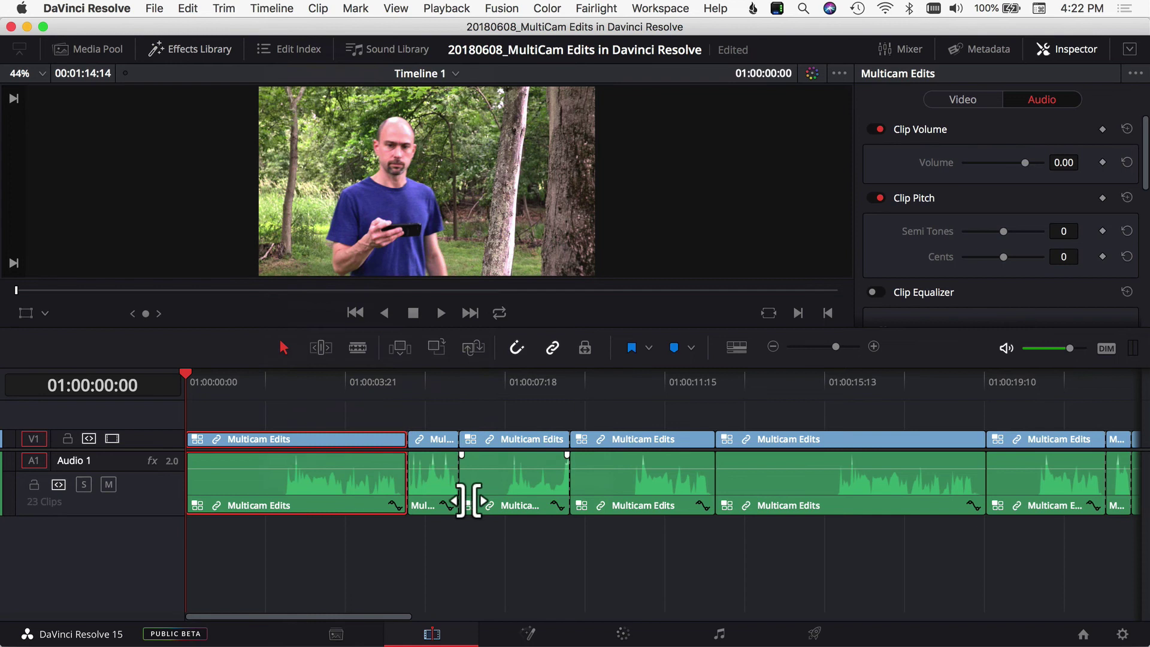
pyautogui.rightClick(426, 483)
pyautogui.moveTo(509, 429)
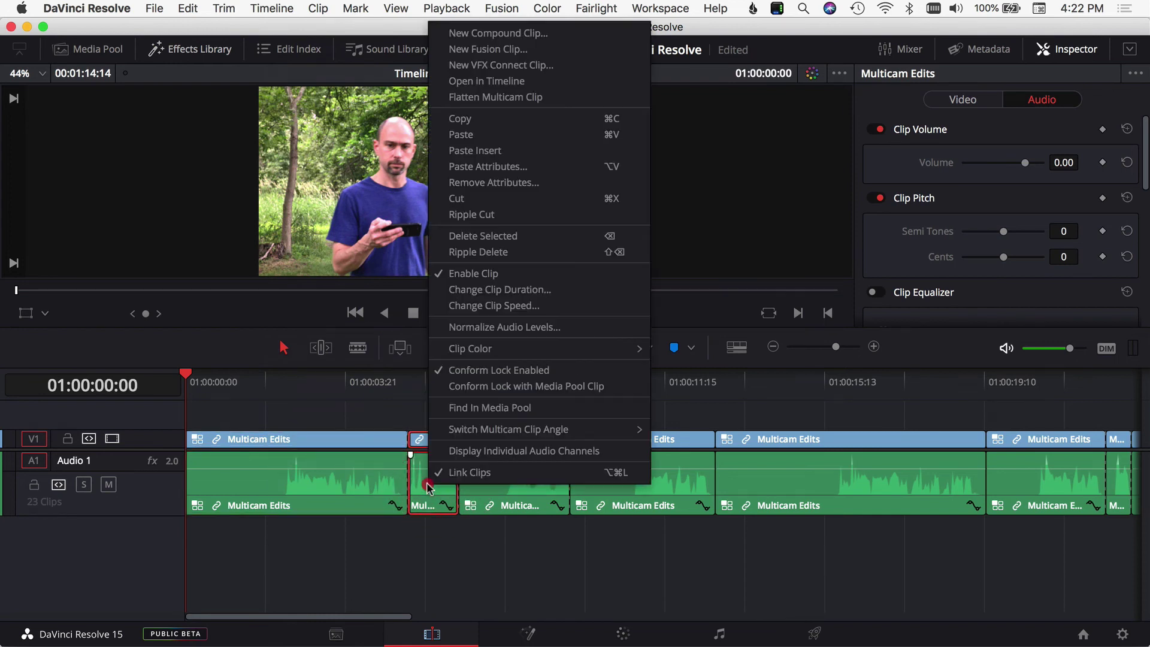
pyautogui.click(683, 481)
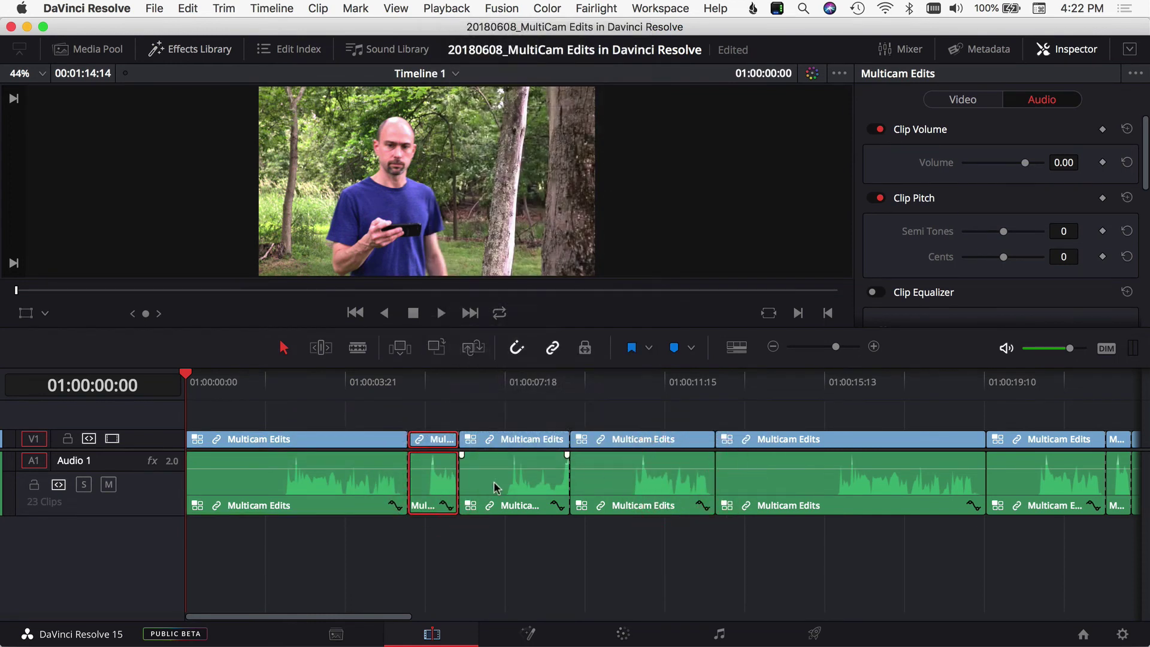
pyautogui.rightClick(495, 484)
pyautogui.moveTo(574, 428)
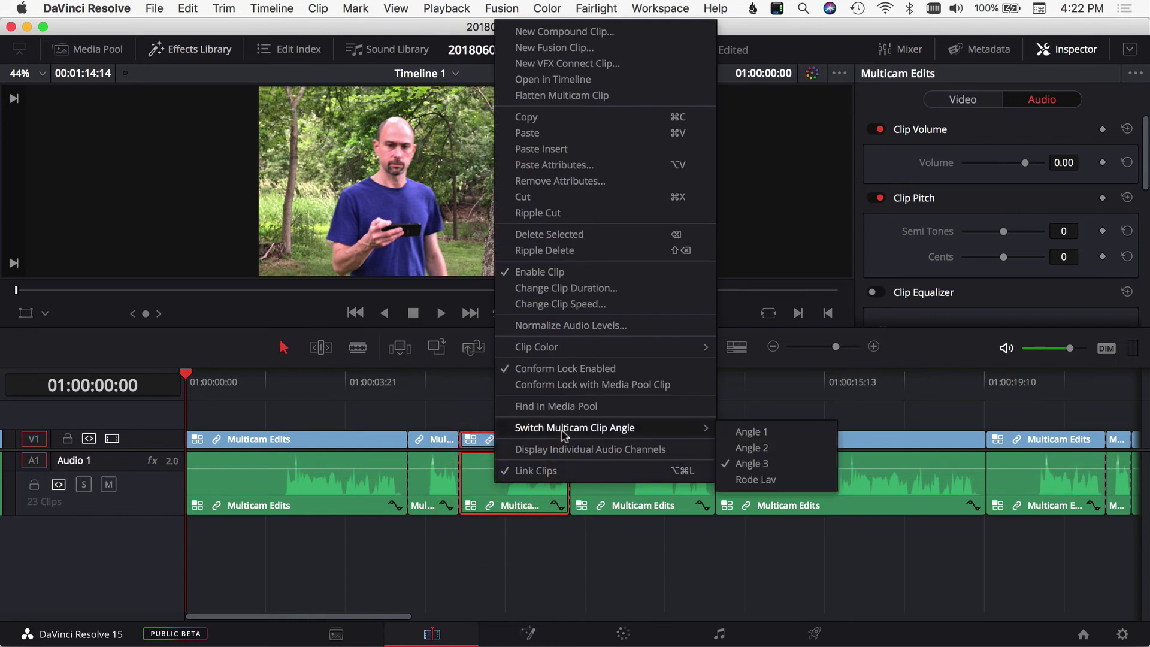
pyautogui.click(747, 481)
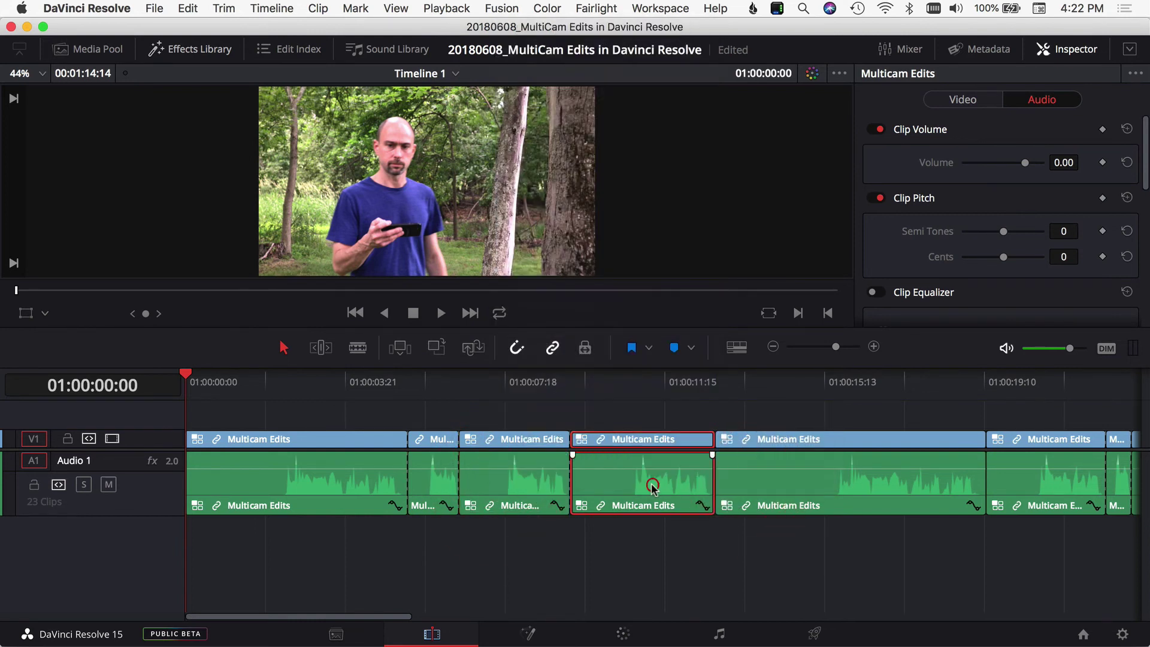
pyautogui.rightClick(652, 482)
pyautogui.moveTo(731, 429)
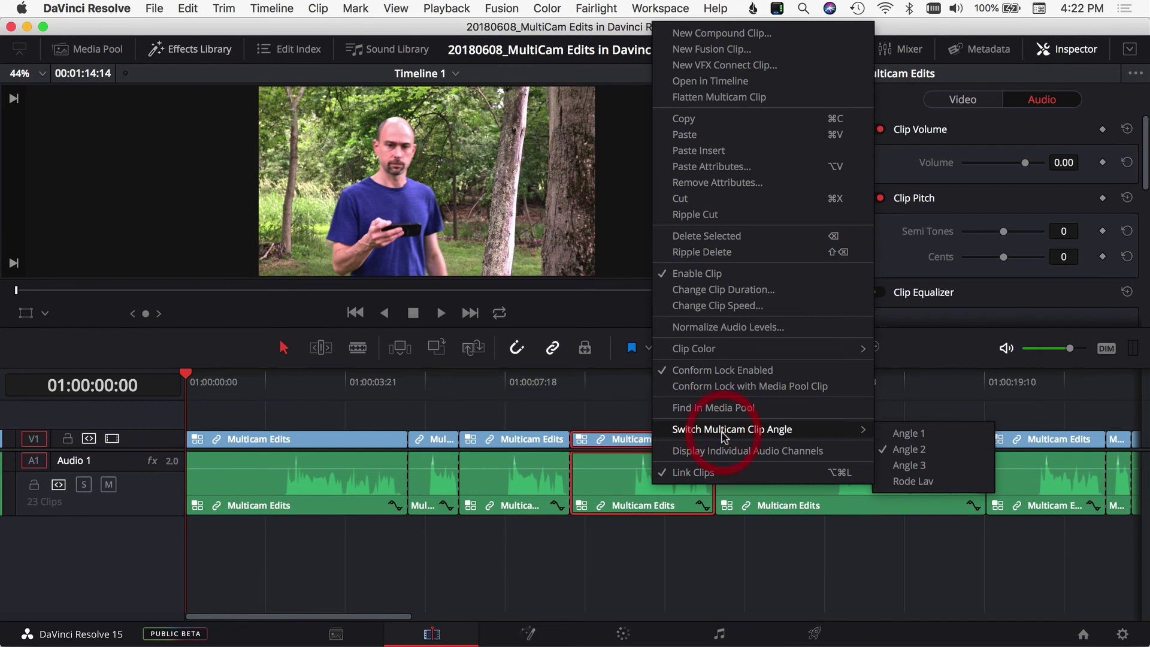
pyautogui.click(913, 481)
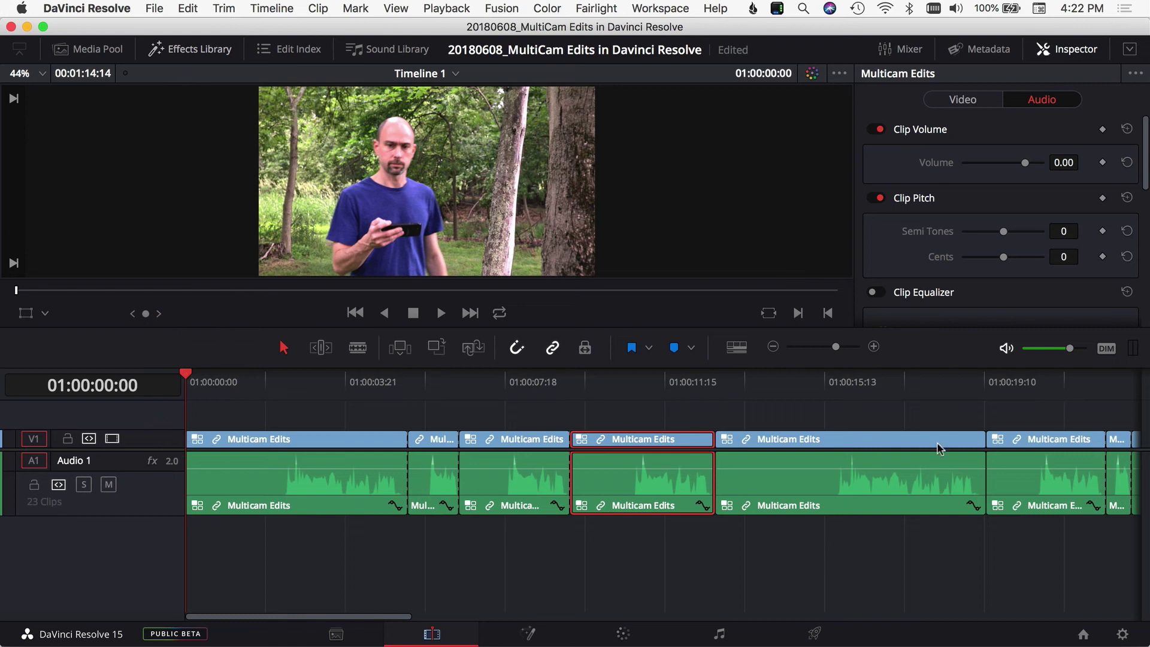
pyautogui.press('space')
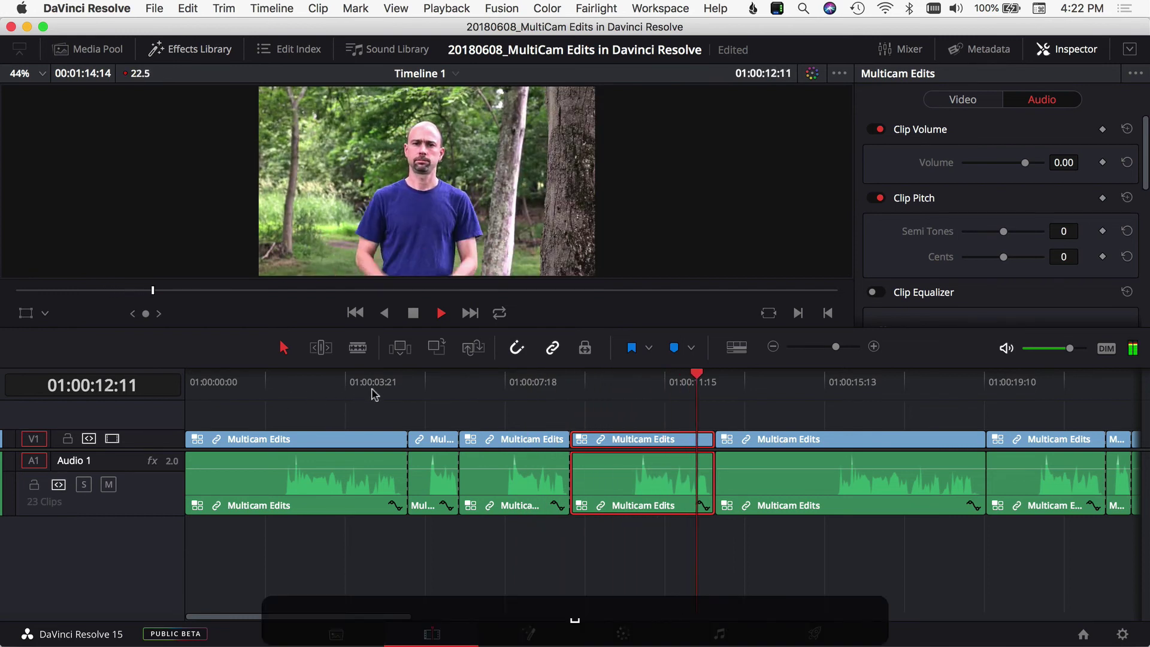
pyautogui.press('space')
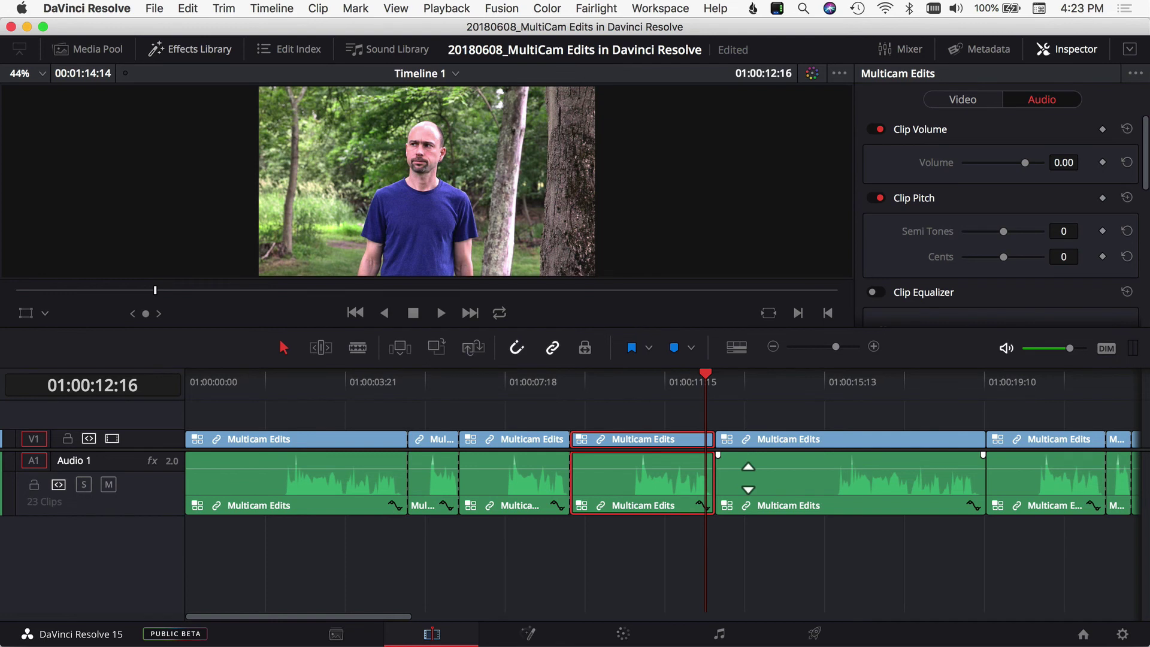
pyautogui.click(822, 480)
# - Put the fifth multicam clip's audio on the Rode Lav angle
pyautogui.rightClick(821, 480)
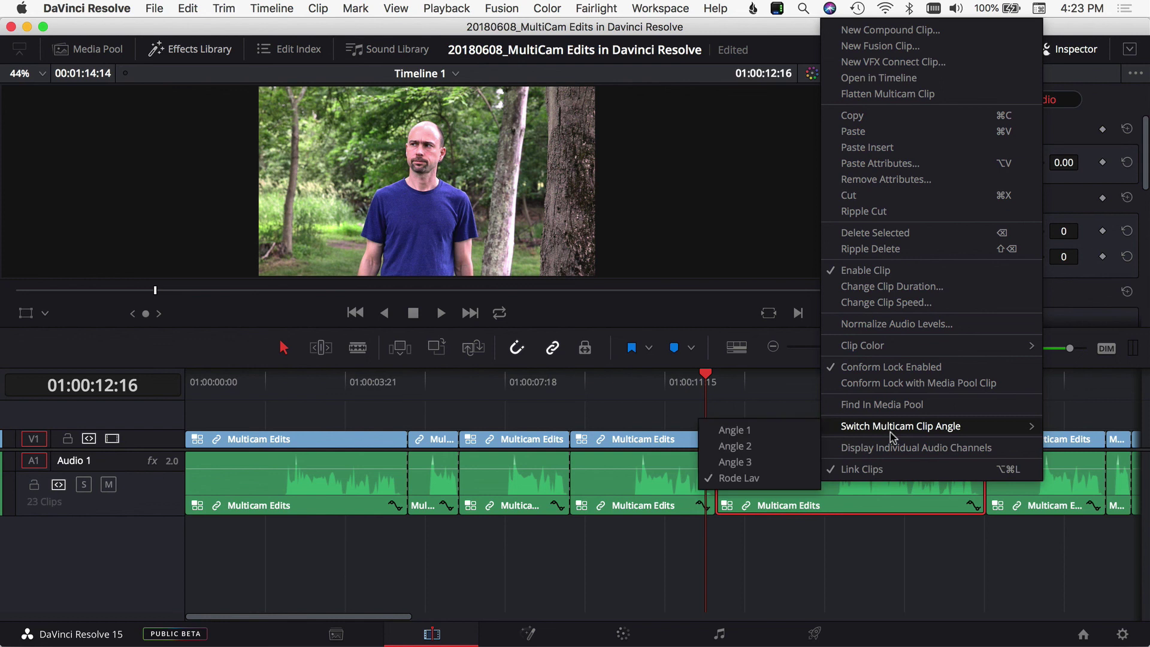
pyautogui.click(775, 478)
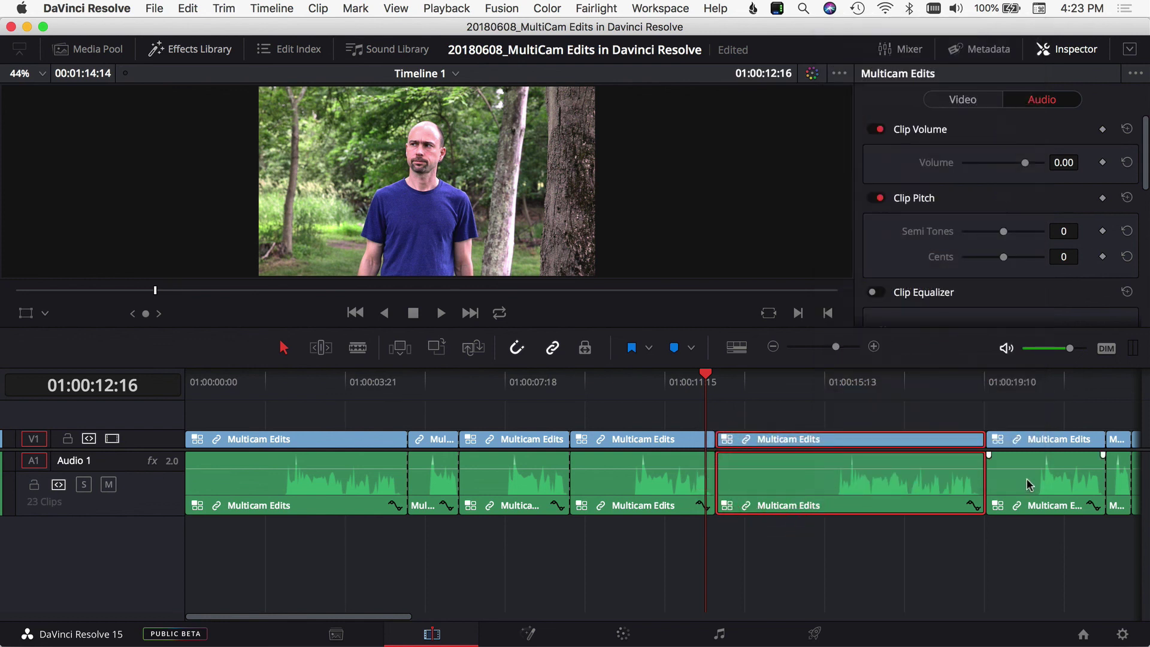